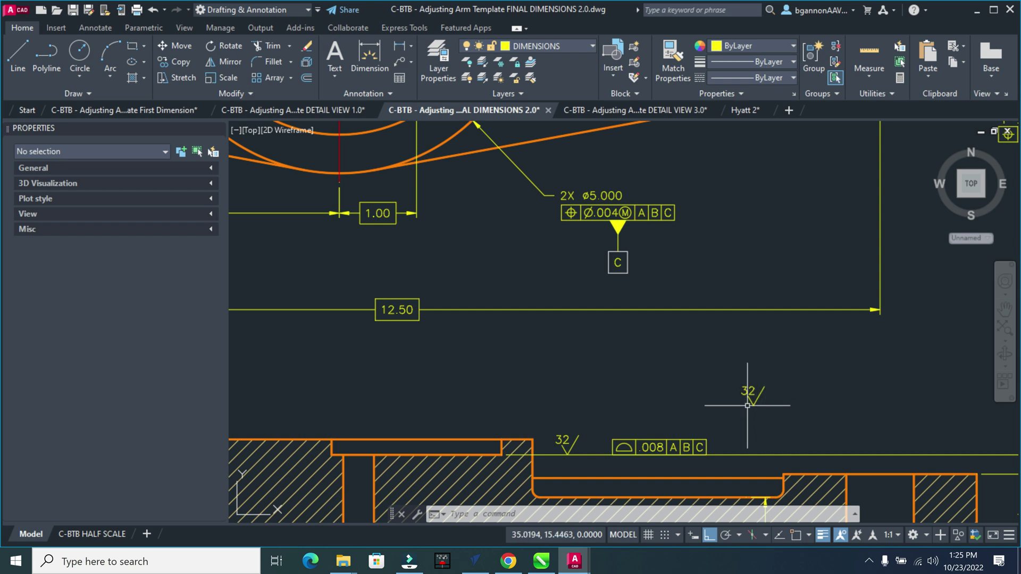
# - Switch to the Dimensioning Standards PDF at page 19, Surface Texture
pyautogui.click(508, 561)
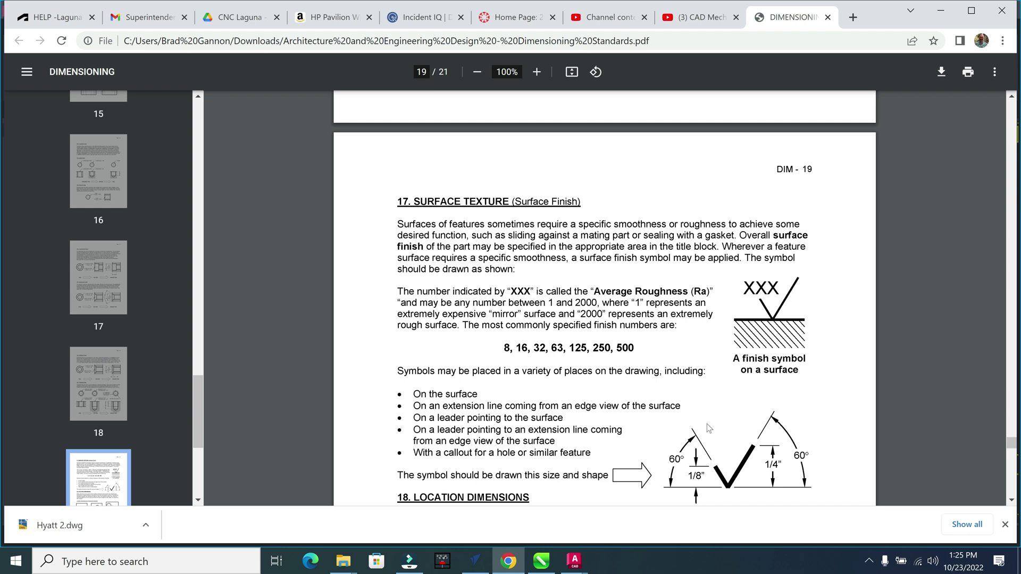
# - Review the finish symbol's 60° and 1/8"/1/4" proportions, then return to an AutoCAD drawing
pyautogui.scroll(-1, 707, 438)
pyautogui.scroll(1, 717, 444)
pyautogui.scroll(-1, 720, 432)
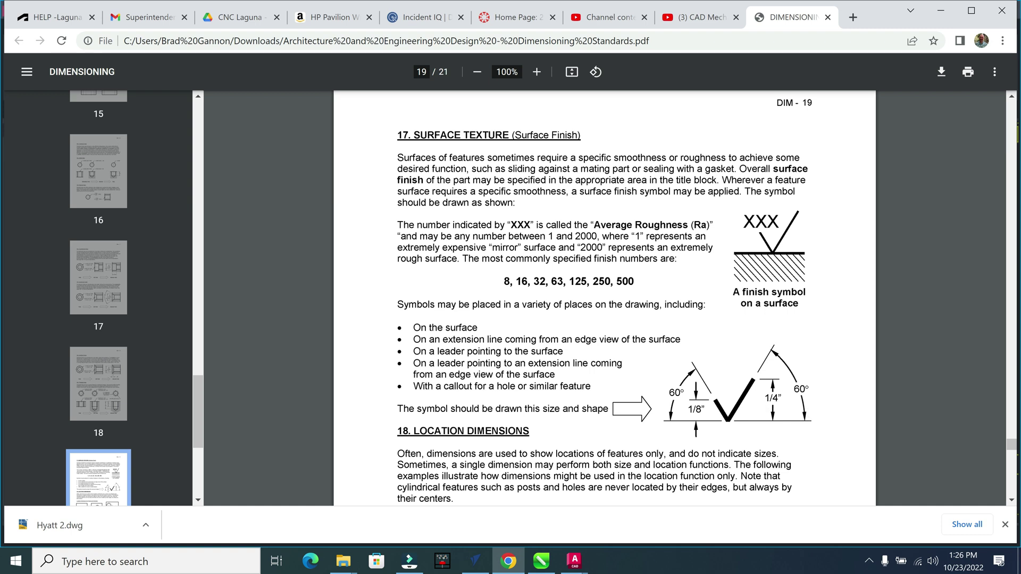
pyautogui.click(582, 562)
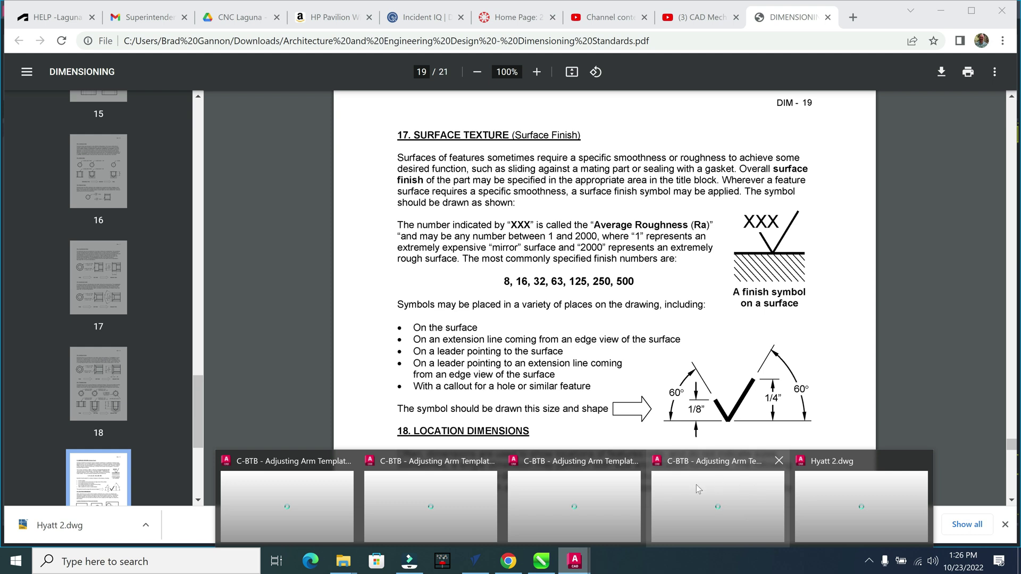
pyautogui.click(696, 483)
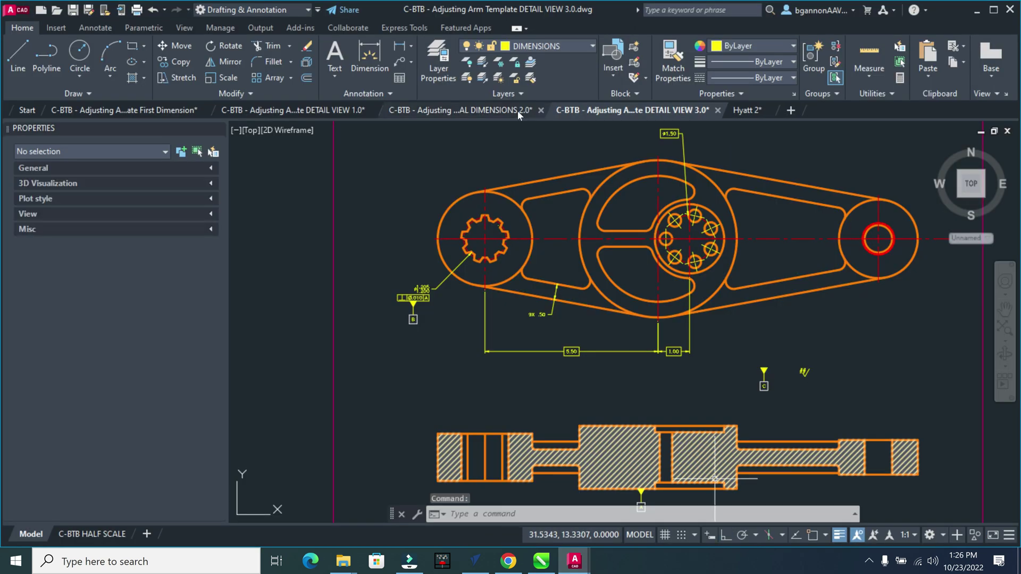
# - In FINAL DIMENSIONS 2.0, draw a short vertical line beside the existing 32 finish symbol
pyautogui.hotkey('ctrl', 'Tab')
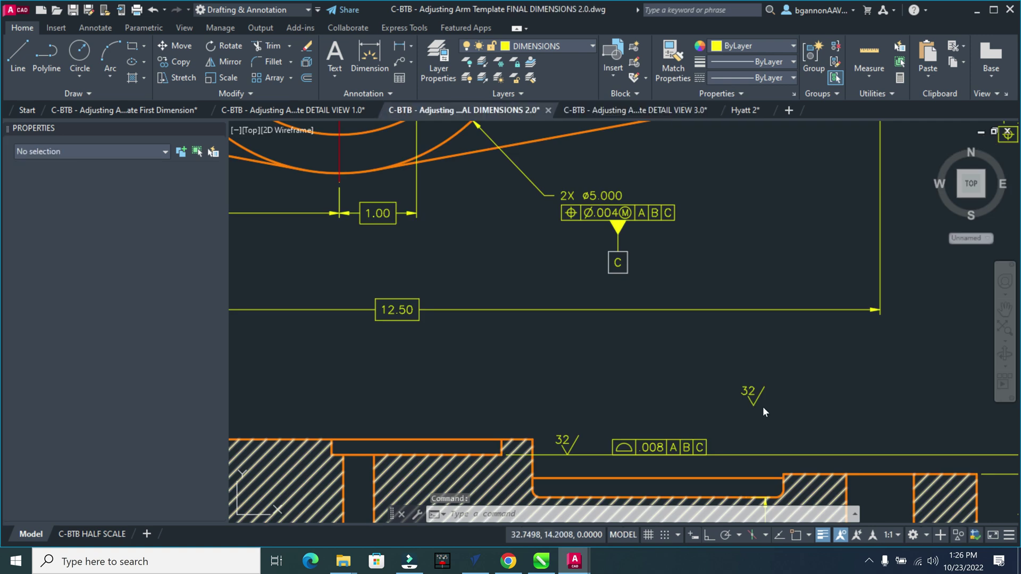
pyautogui.scroll(5, 766, 401)
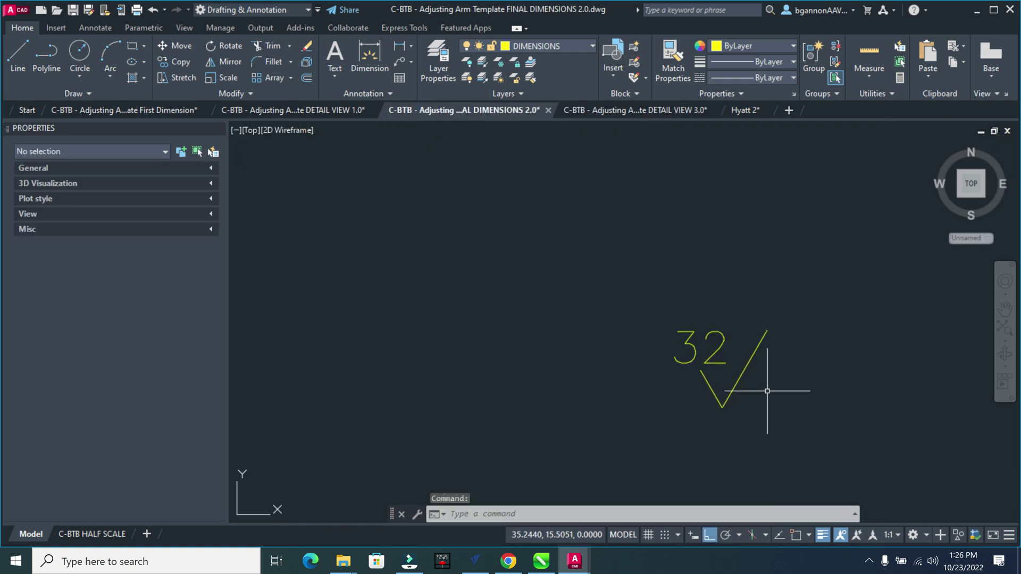
pyautogui.scroll(-5, 768, 391)
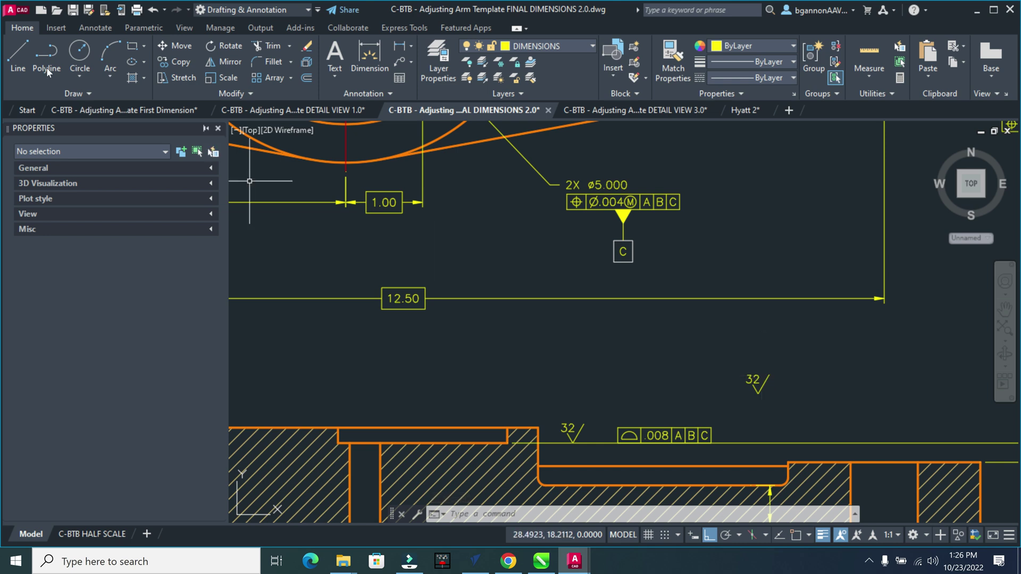
pyautogui.click(22, 67)
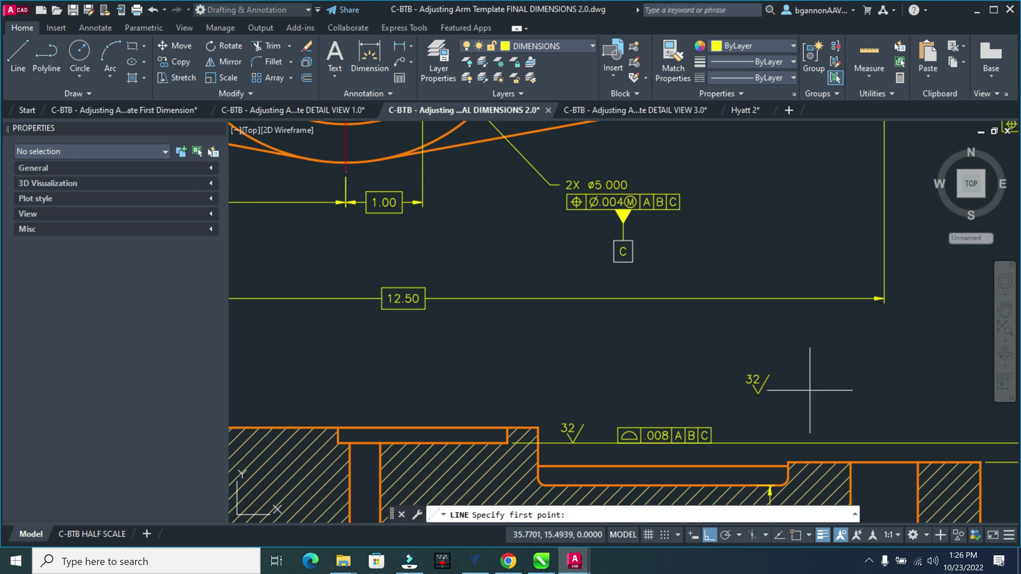
pyautogui.click(822, 361)
pyautogui.click(829, 410)
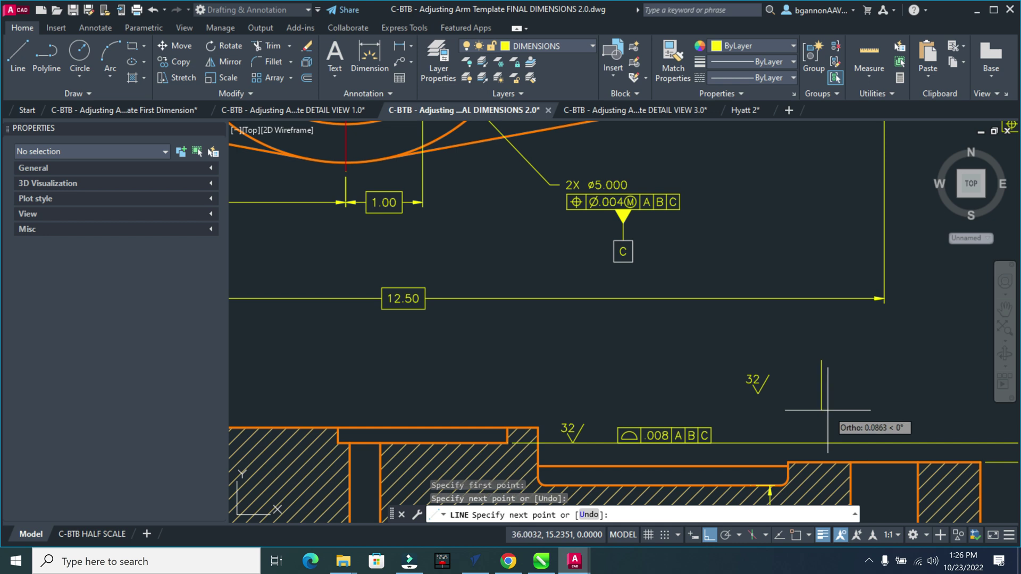
pyautogui.press('Escape')
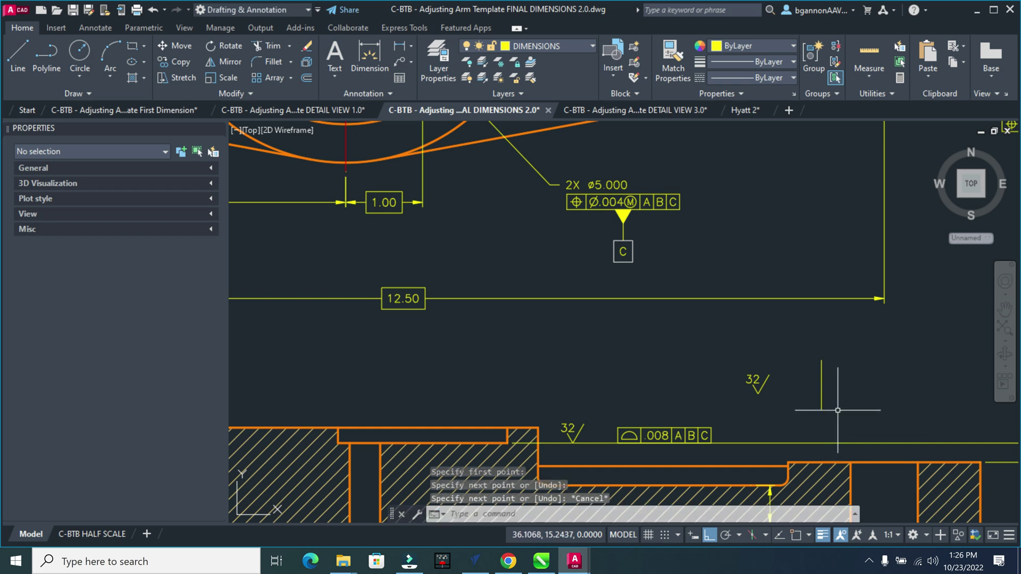
pyautogui.scroll(3, 833, 408)
pyautogui.moveTo(832, 420)
pyautogui.mouseDown(button='middle')
pyautogui.moveTo(810, 399)
pyautogui.moveTo(700, 397)
pyautogui.mouseUp(button='middle')
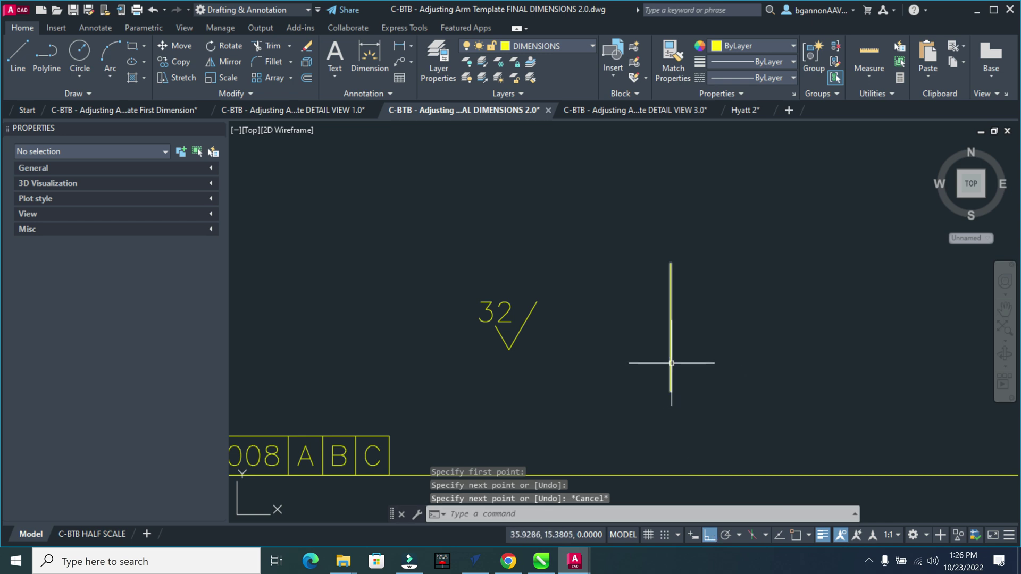
# - Rotate the vertical line 30° about its lower endpoint, with Osnap turned on
pyautogui.write('ro')
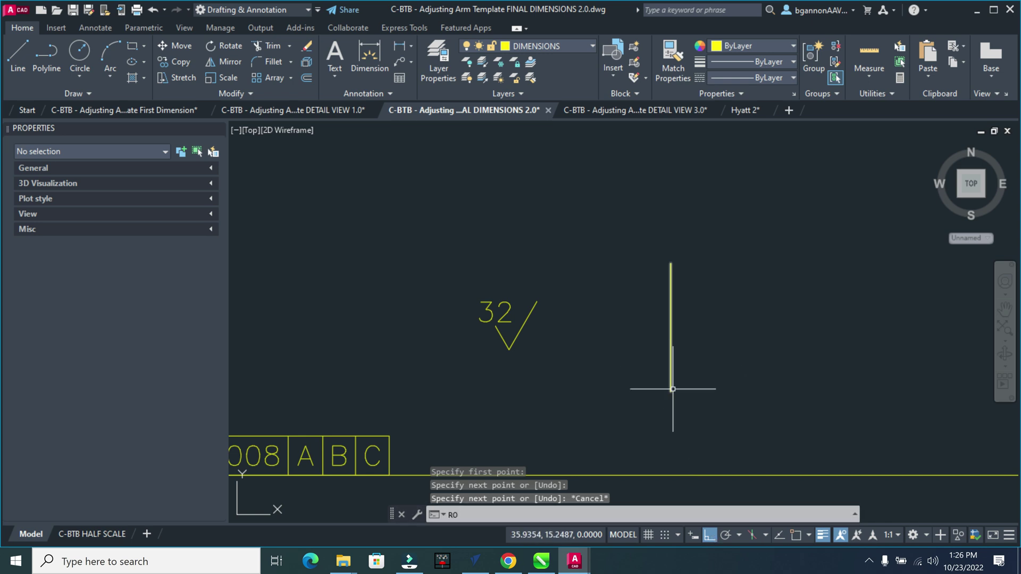
pyautogui.press('Return')
pyautogui.click(671, 388)
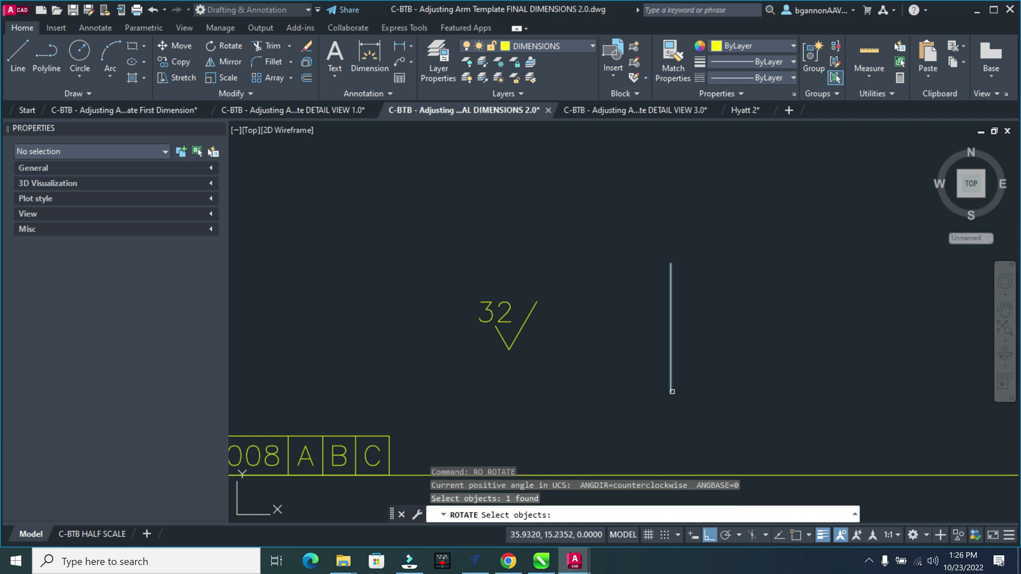
pyautogui.press('Return')
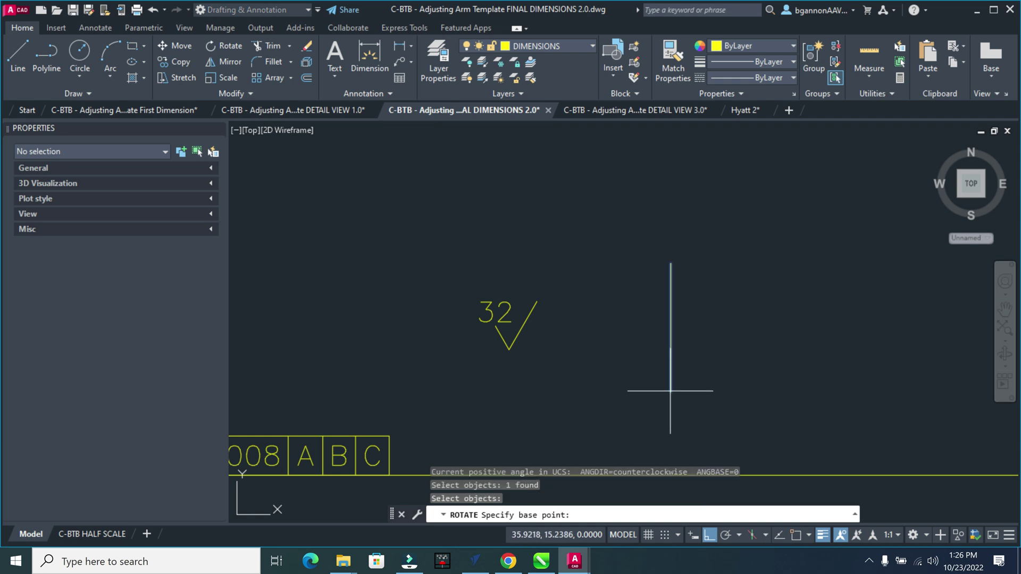
pyautogui.click(796, 535)
pyautogui.click(670, 391)
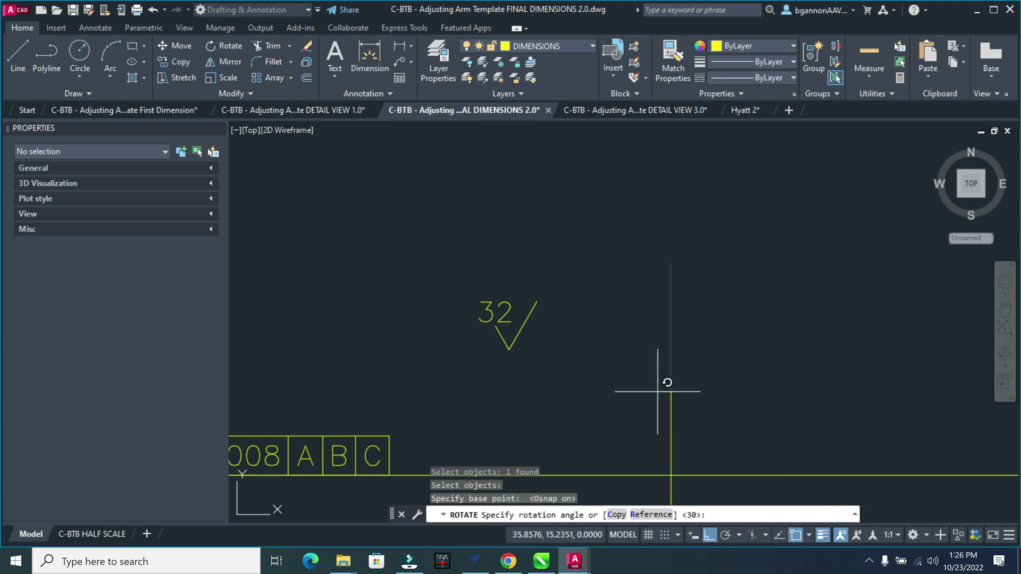
pyautogui.write('30')
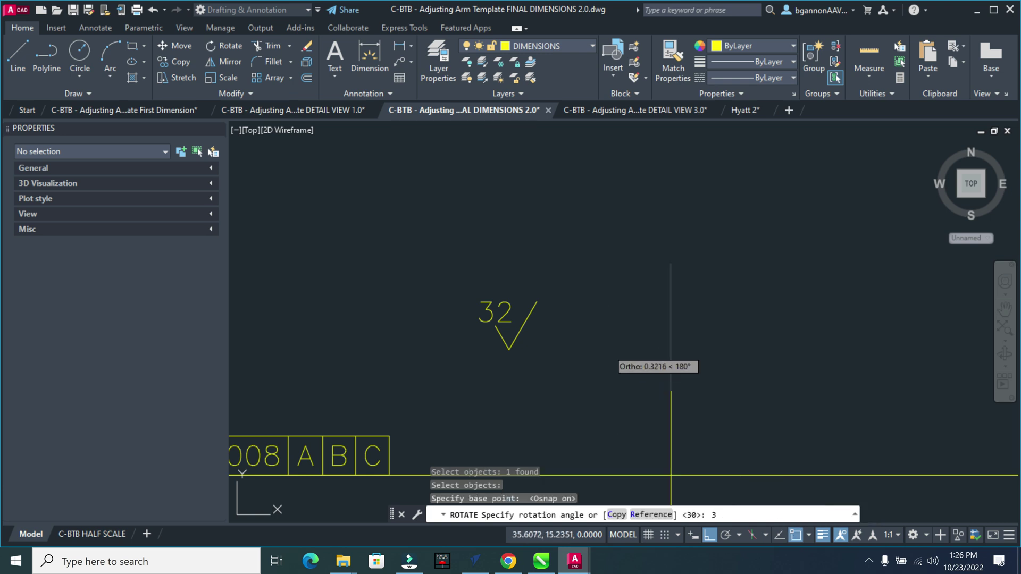
pyautogui.press('Return')
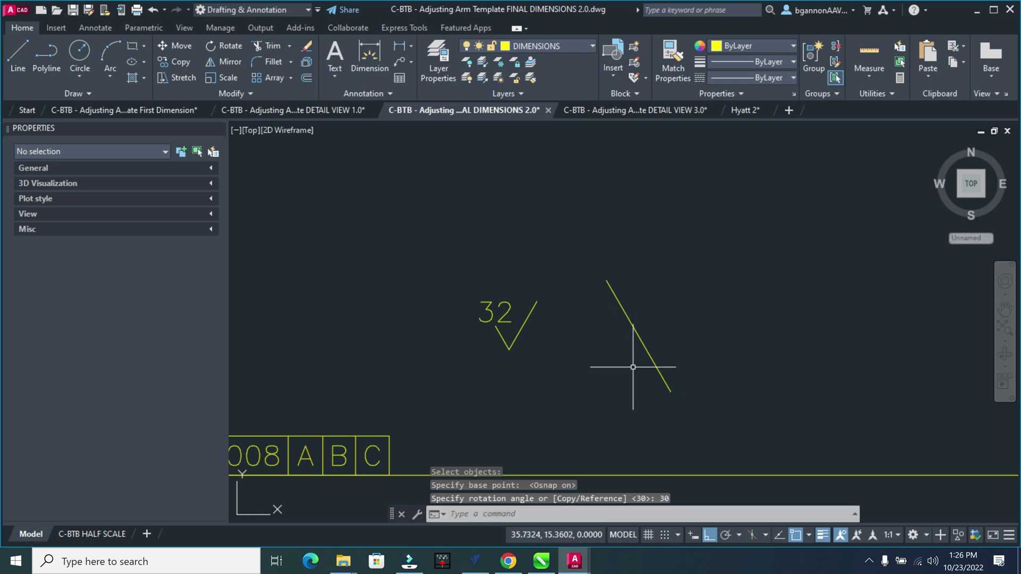
pyautogui.press('Escape')
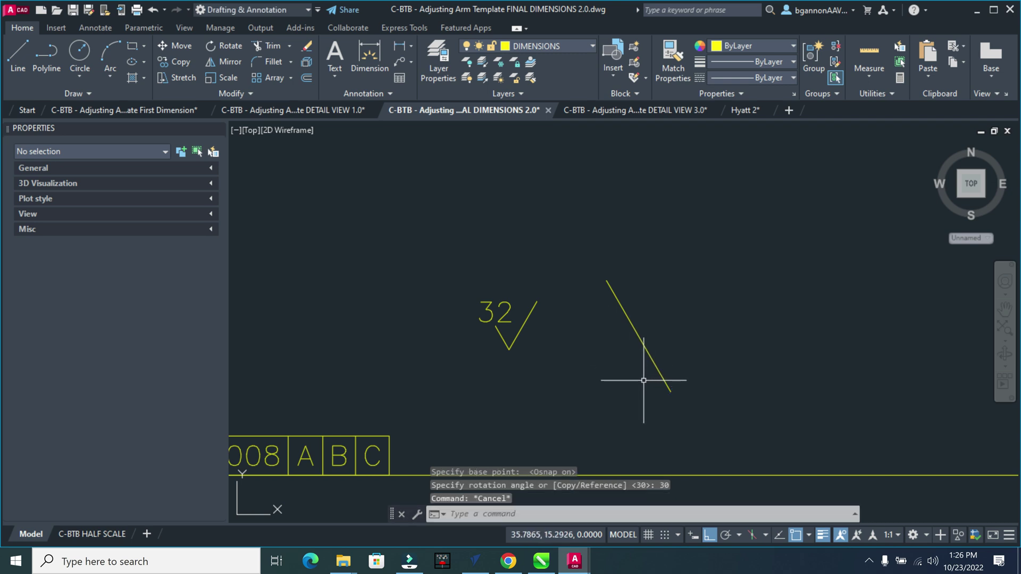
# - Mirror the tilted line about a vertical axis through its lower end, keeping the original
pyautogui.write('mi')
pyautogui.press('Return')
pyautogui.click(663, 376)
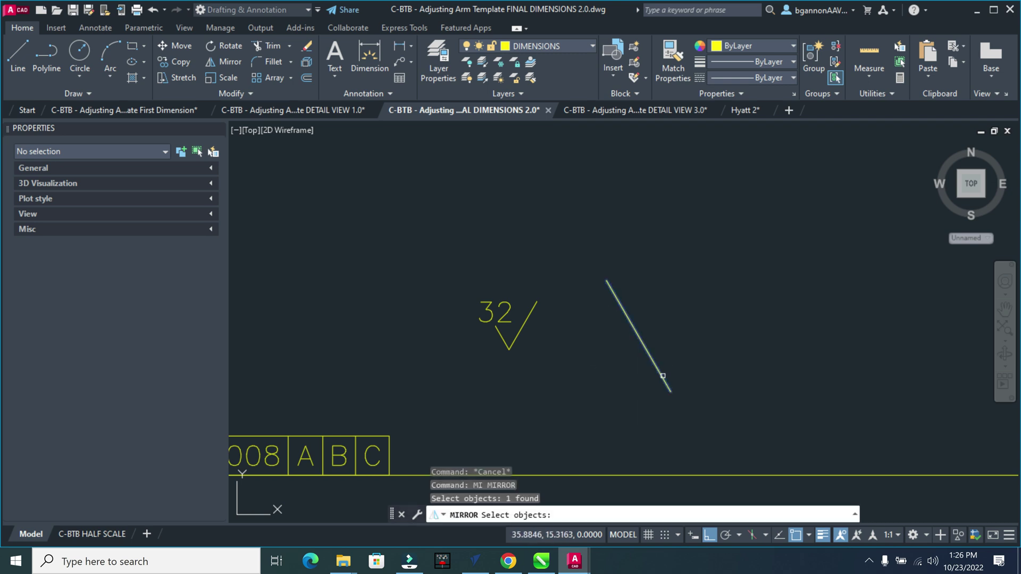
pyautogui.press('Return')
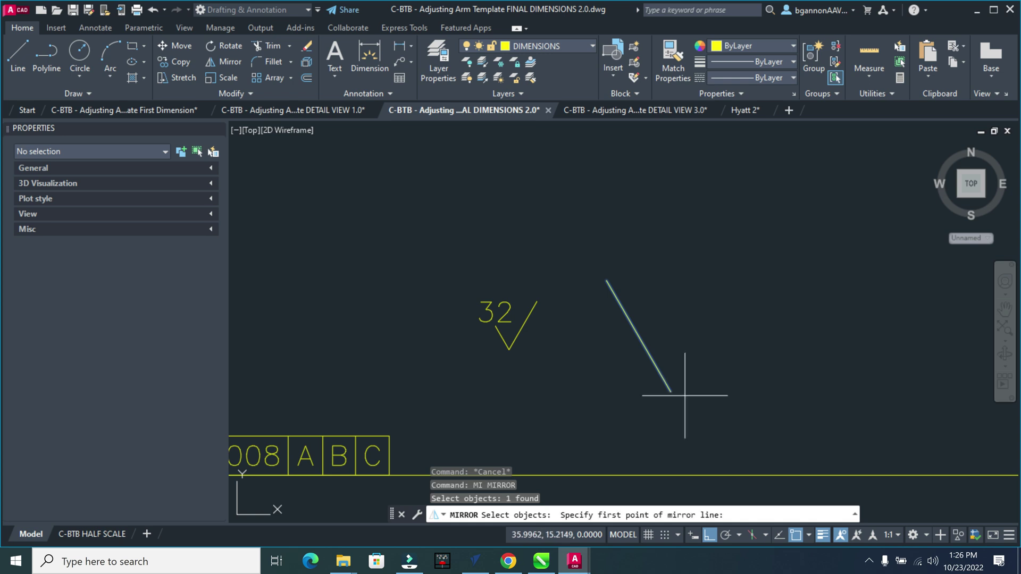
pyautogui.click(671, 392)
pyautogui.click(671, 358)
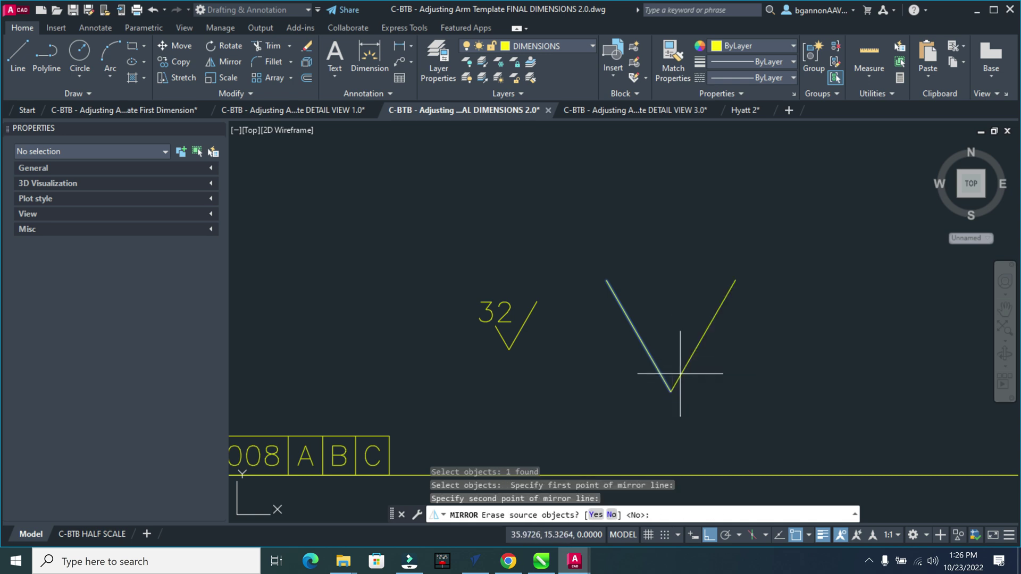
pyautogui.press('Escape')
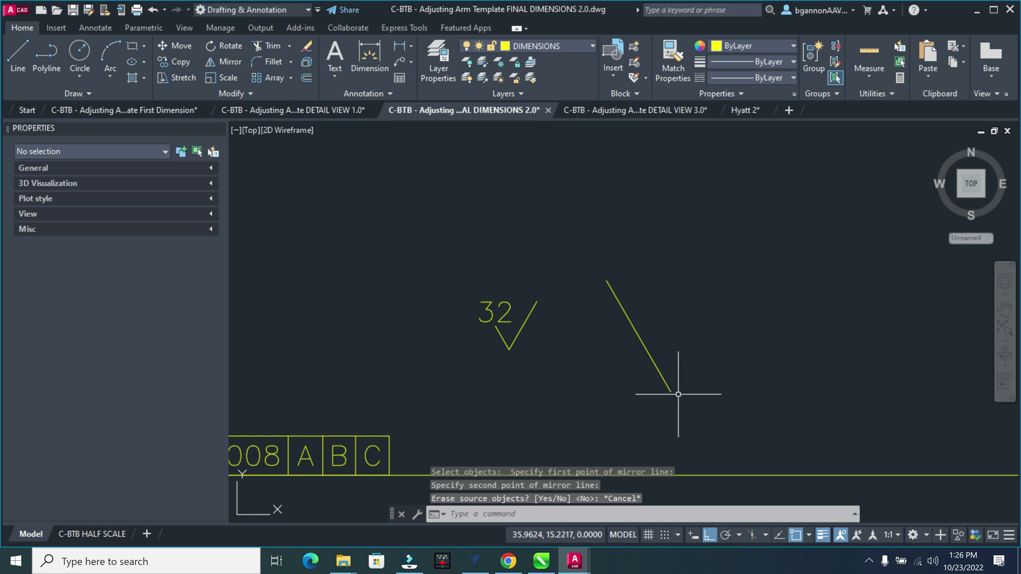
pyautogui.write('mi')
pyautogui.press('Return')
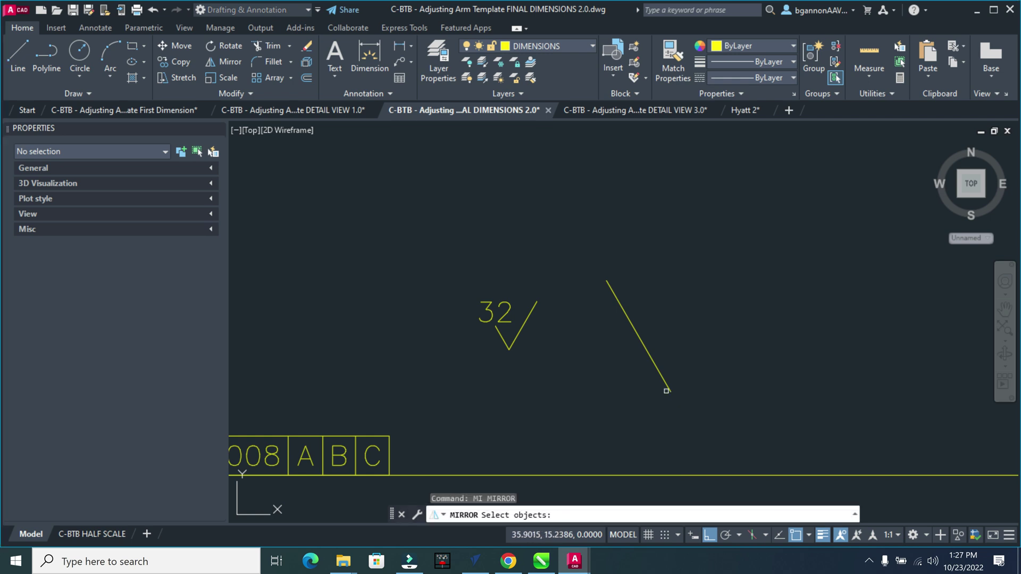
pyautogui.click(668, 389)
pyautogui.press('Return')
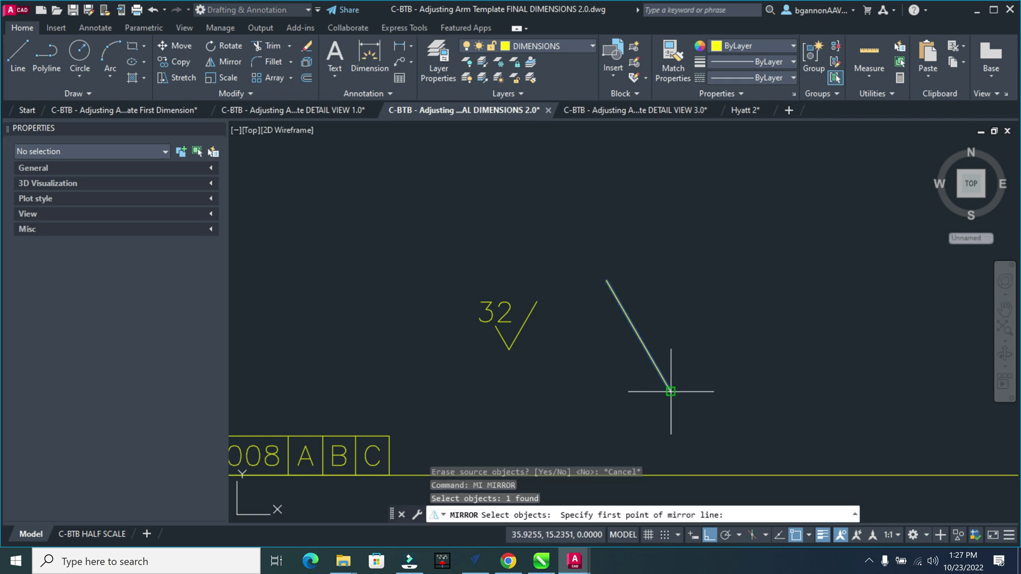
pyautogui.click(670, 392)
pyautogui.click(672, 337)
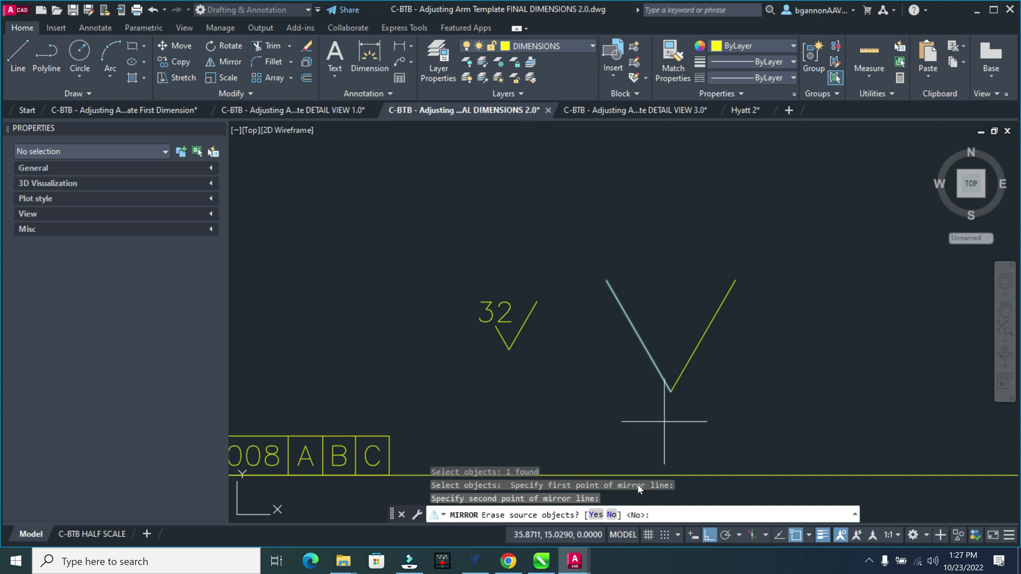
pyautogui.click(611, 515)
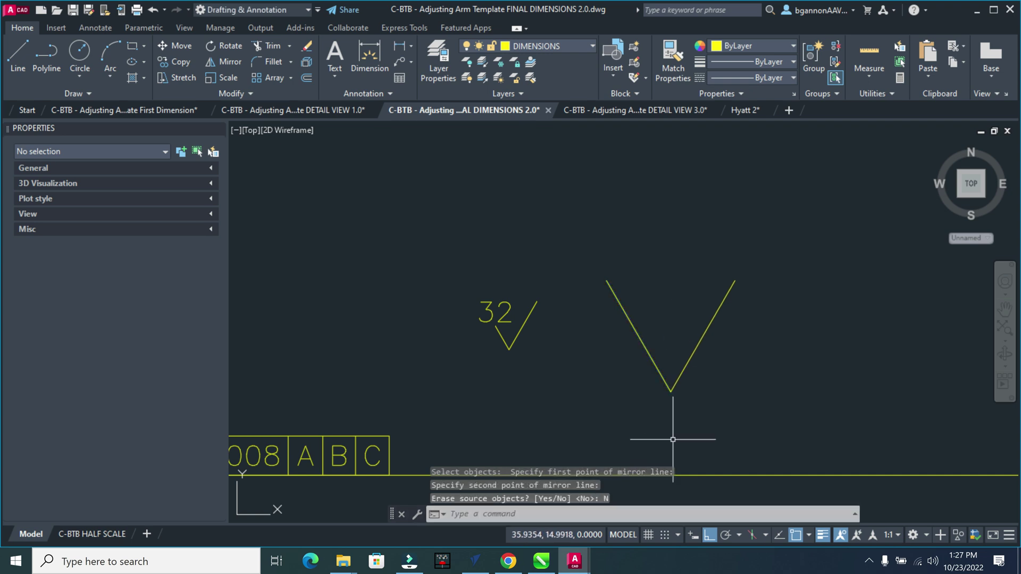
pyautogui.press('Escape')
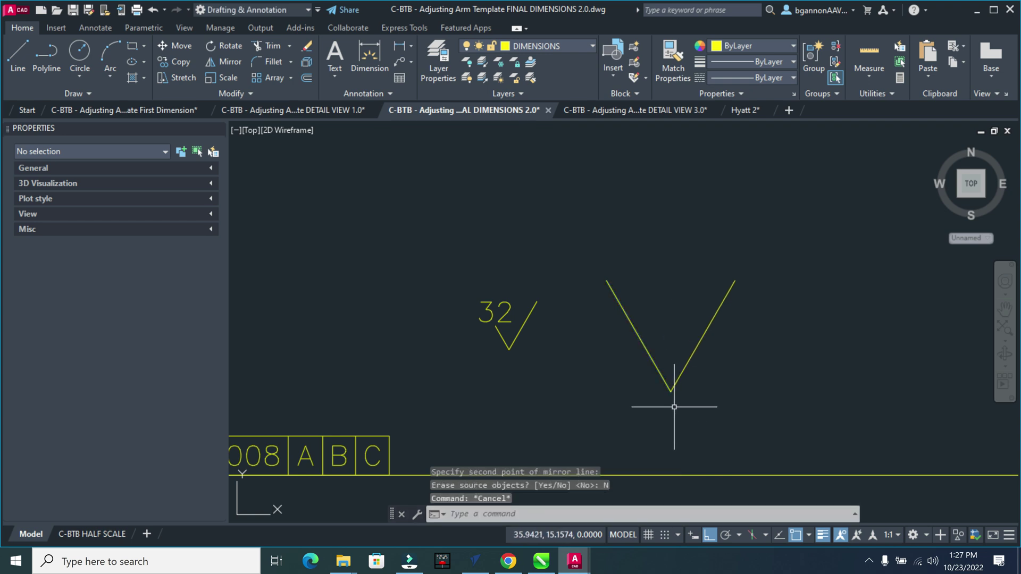
# - Draw a horizontal base line through the V's vertex, extending both sides
pyautogui.write('L')
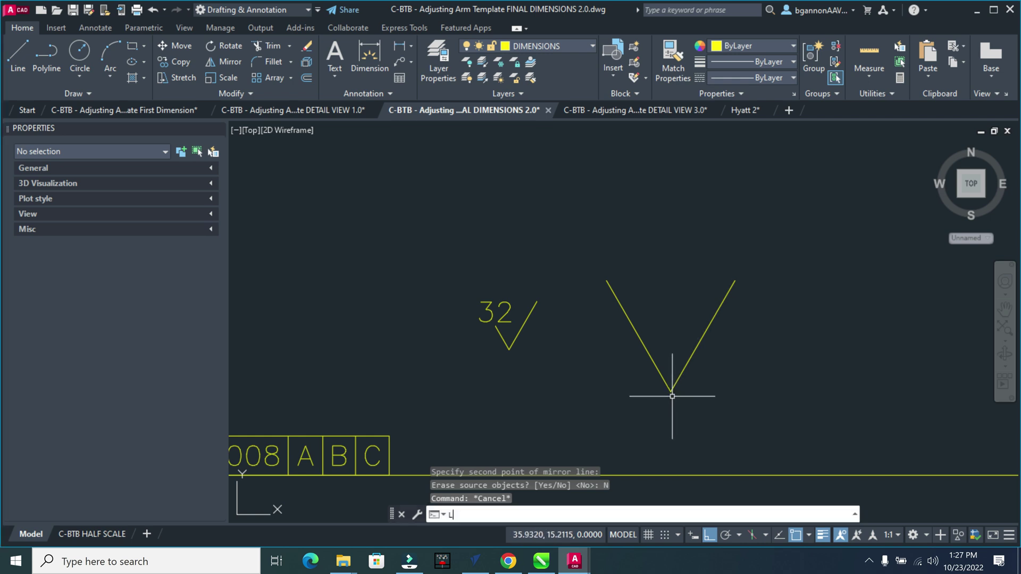
pyautogui.press('Return')
pyautogui.click(670, 391)
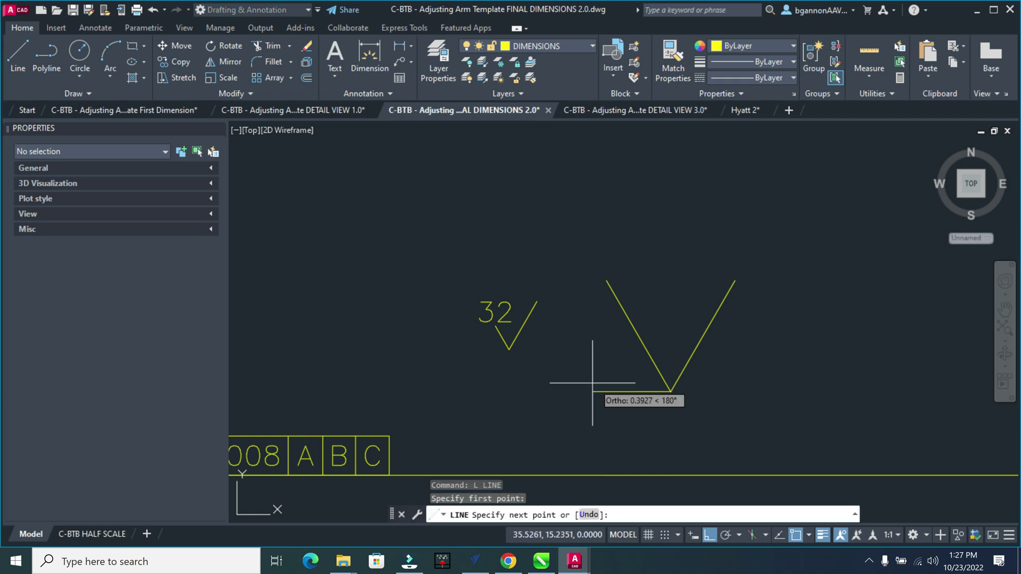
pyautogui.click(567, 391)
pyautogui.click(779, 392)
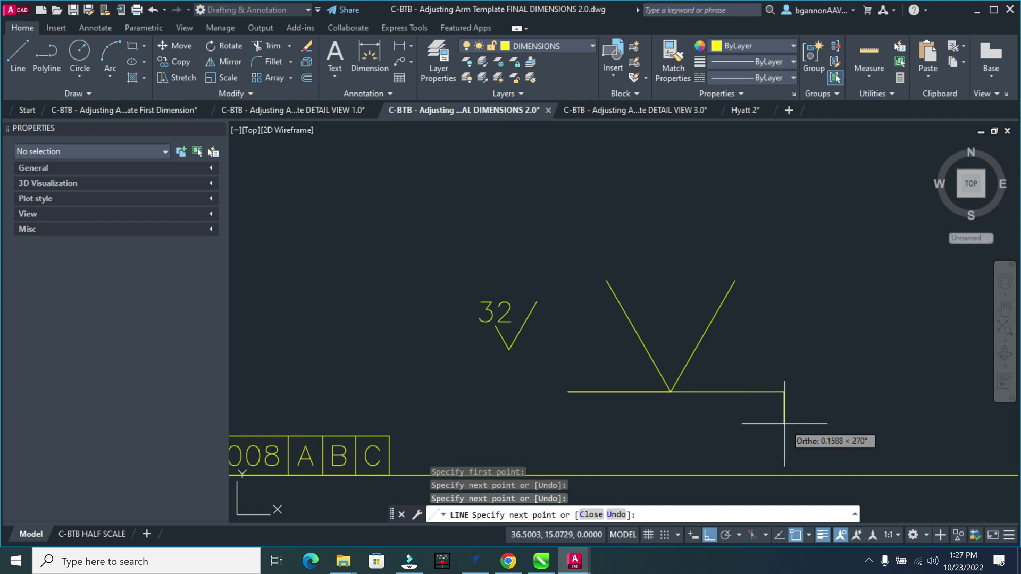
pyautogui.press('Escape')
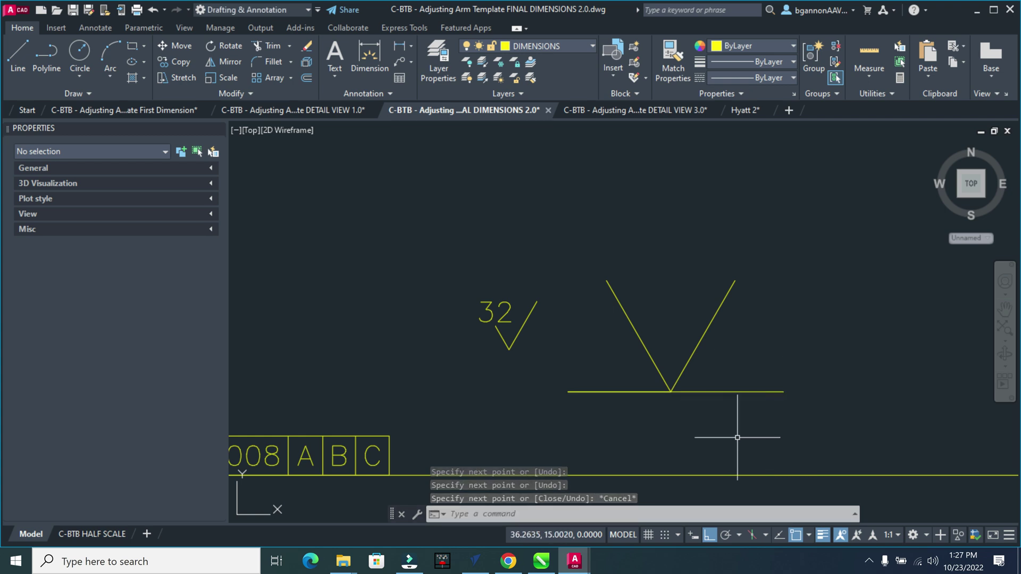
# - Offset the base line upward twice at 0.125 to create two parallel guide lines
pyautogui.write('0')
pyautogui.press('Escape')
pyautogui.press('Escape')
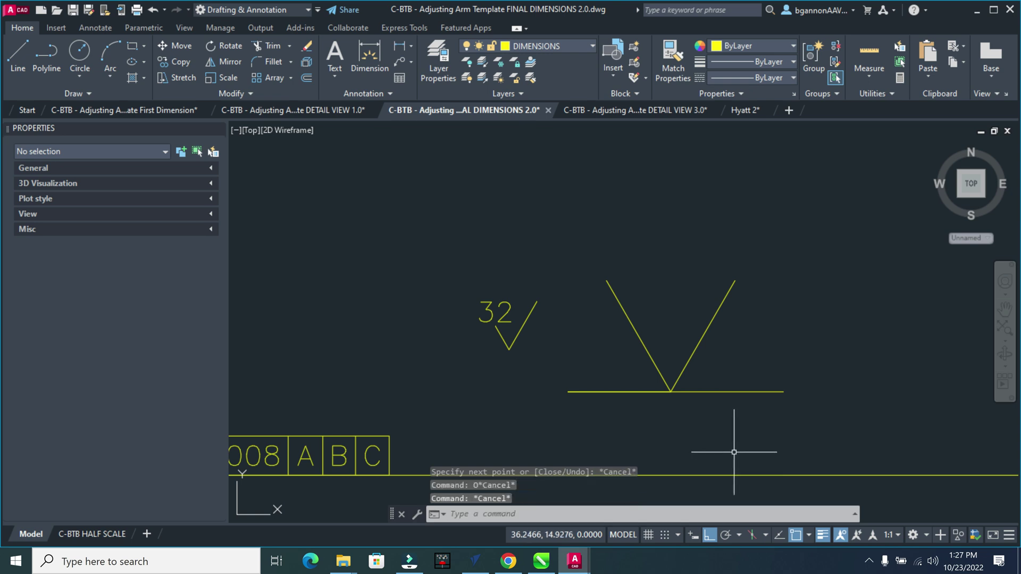
pyautogui.write('0')
pyautogui.press('Return')
pyautogui.write('.')
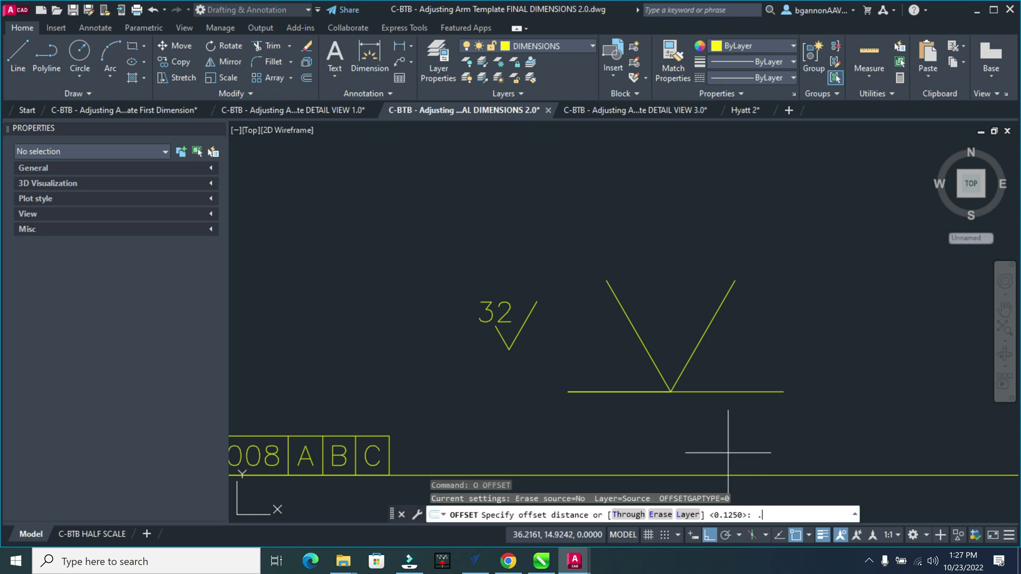
pyautogui.write('125')
pyautogui.press('Return')
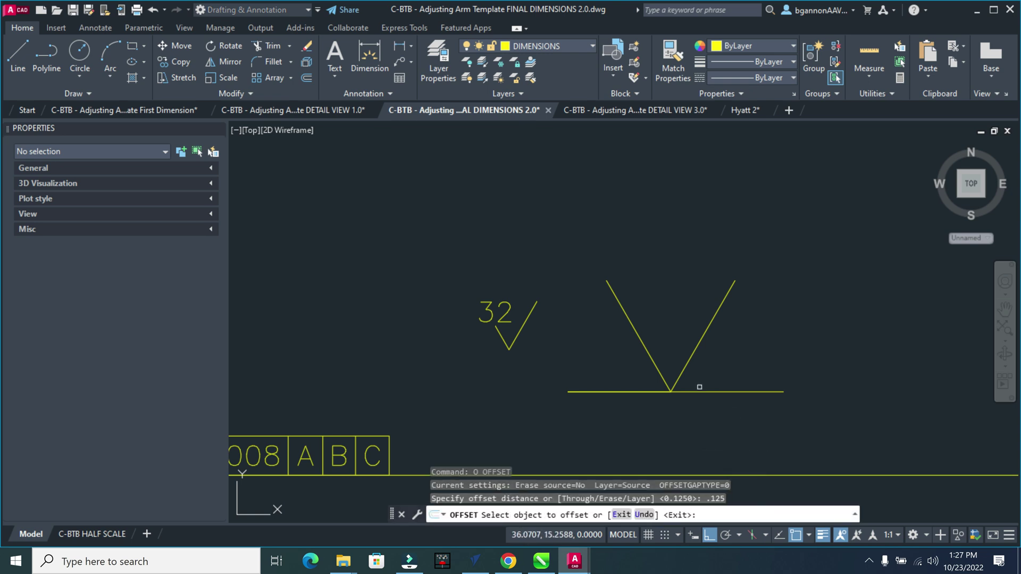
pyautogui.click(699, 391)
pyautogui.click(707, 374)
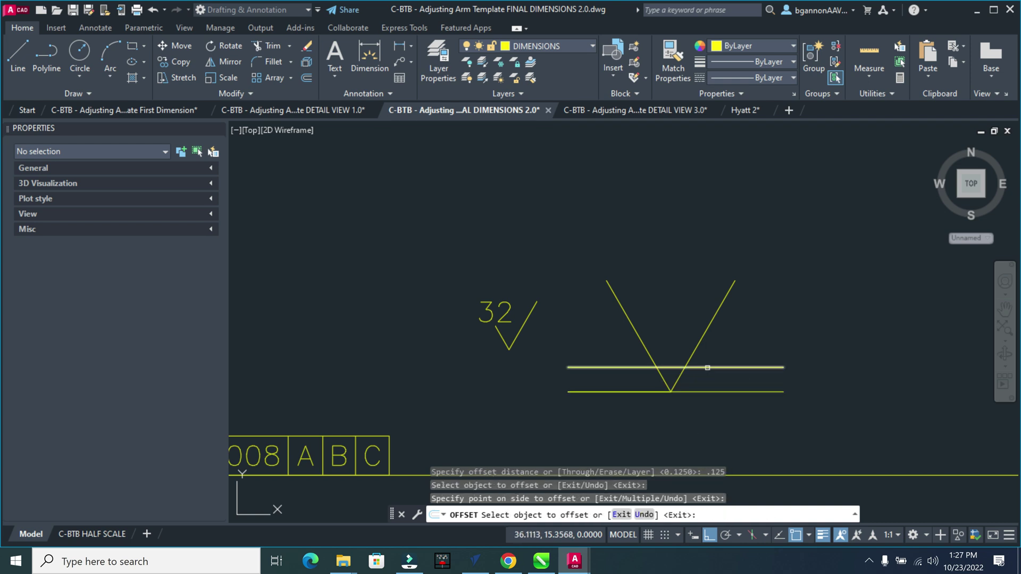
pyautogui.click(701, 367)
pyautogui.click(713, 357)
pyautogui.press('Escape')
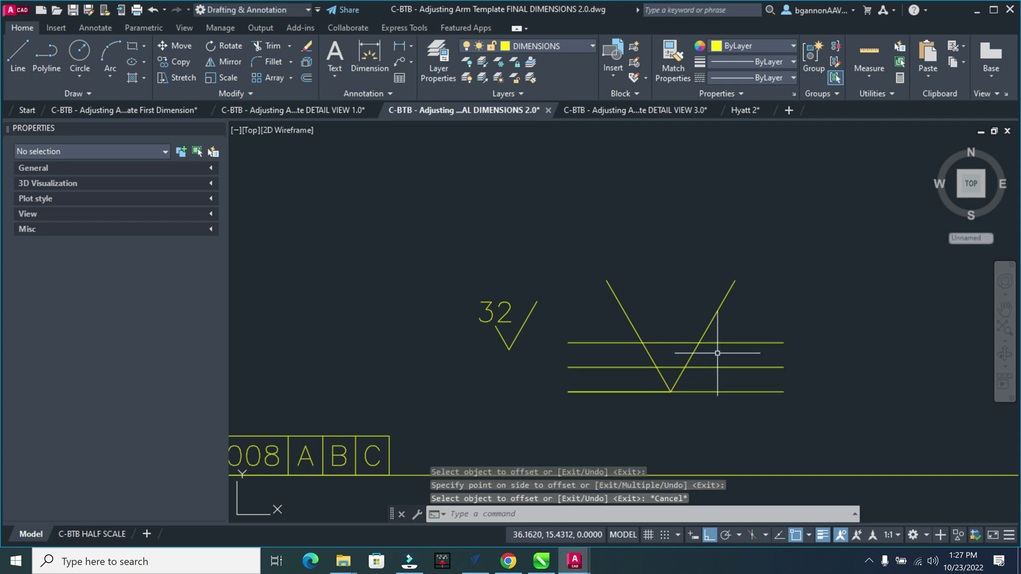
# - Trim the V arms and guide line segments into a check-mark finish symbol
pyautogui.write('tr')
pyautogui.press('Return')
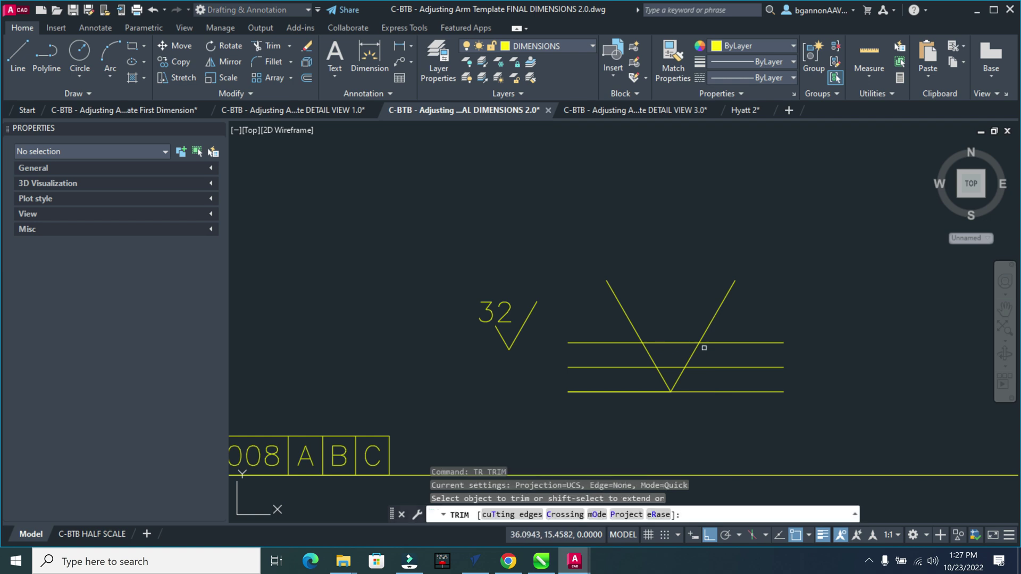
pyautogui.click(702, 337)
pyautogui.click(633, 328)
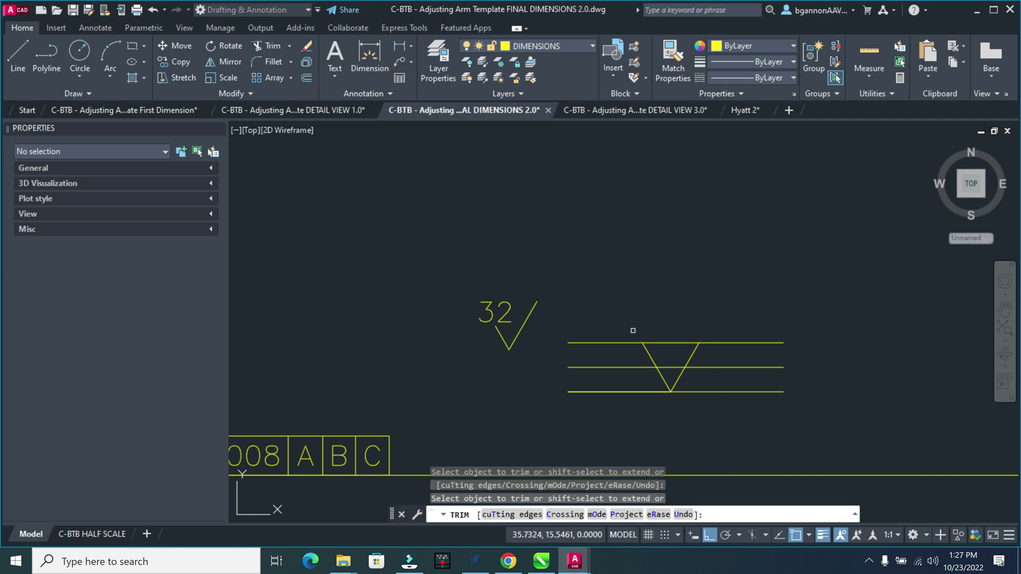
pyautogui.click(652, 343)
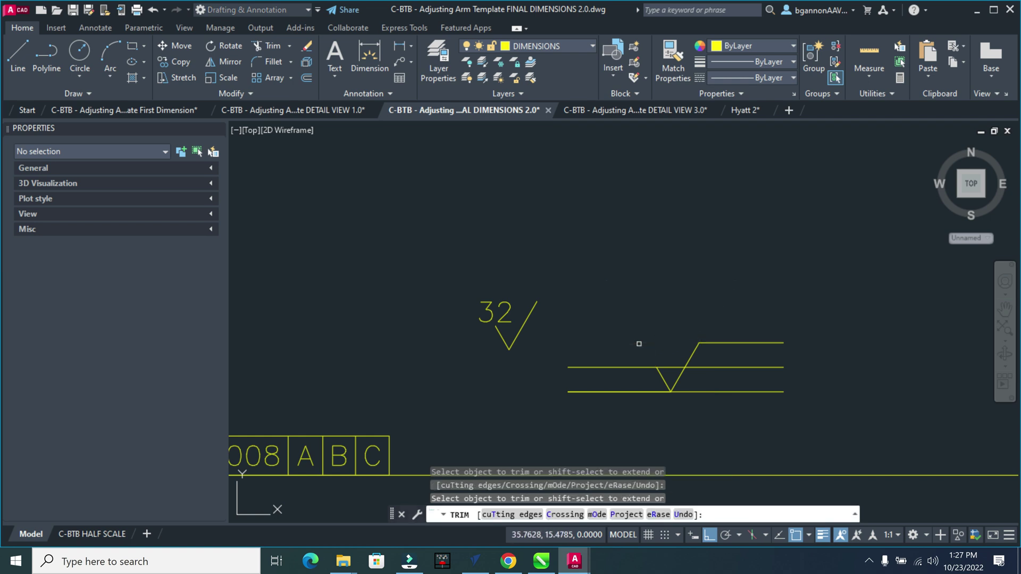
pyautogui.click(531, 326)
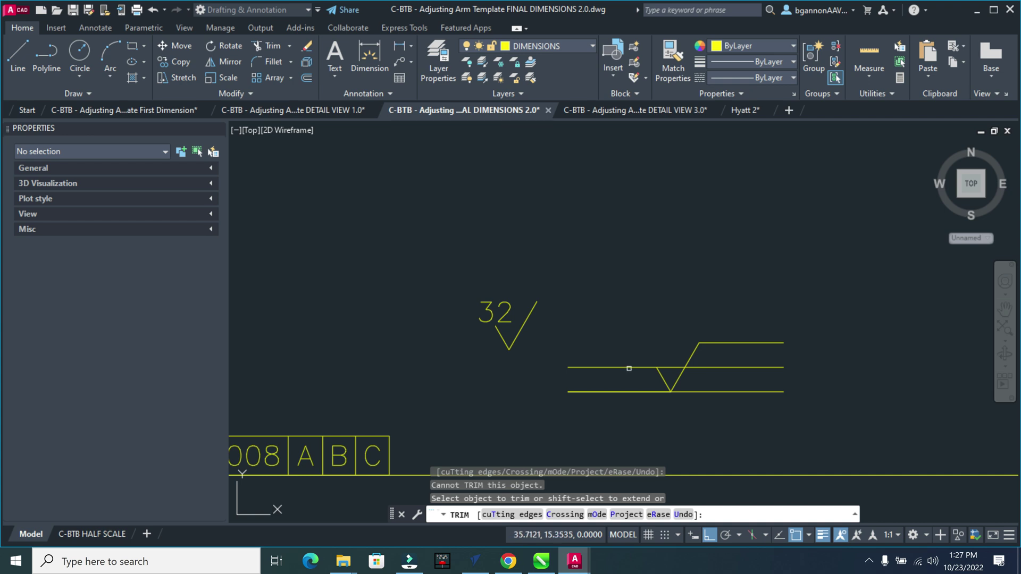
pyautogui.click(629, 368)
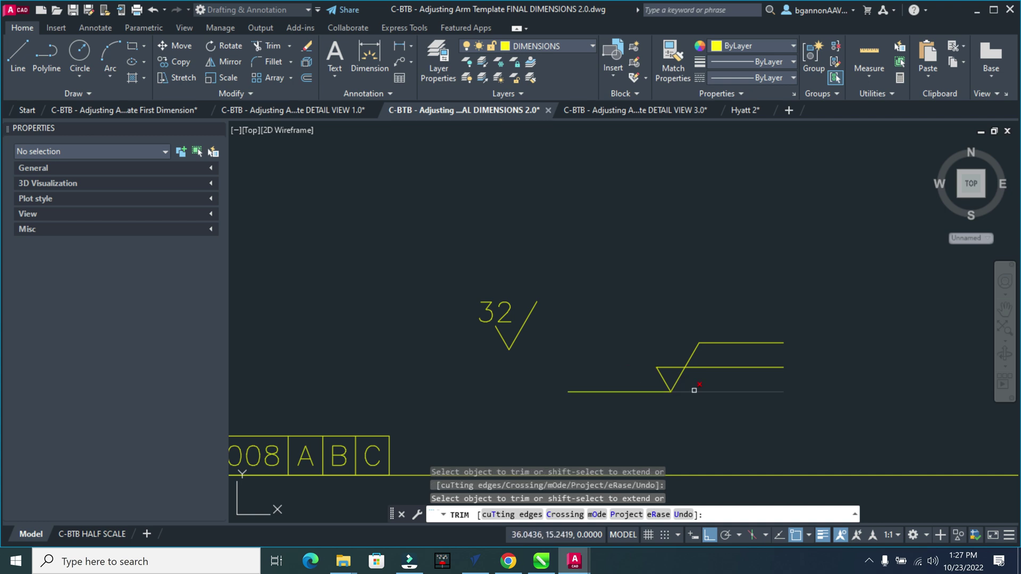
pyautogui.click(659, 391)
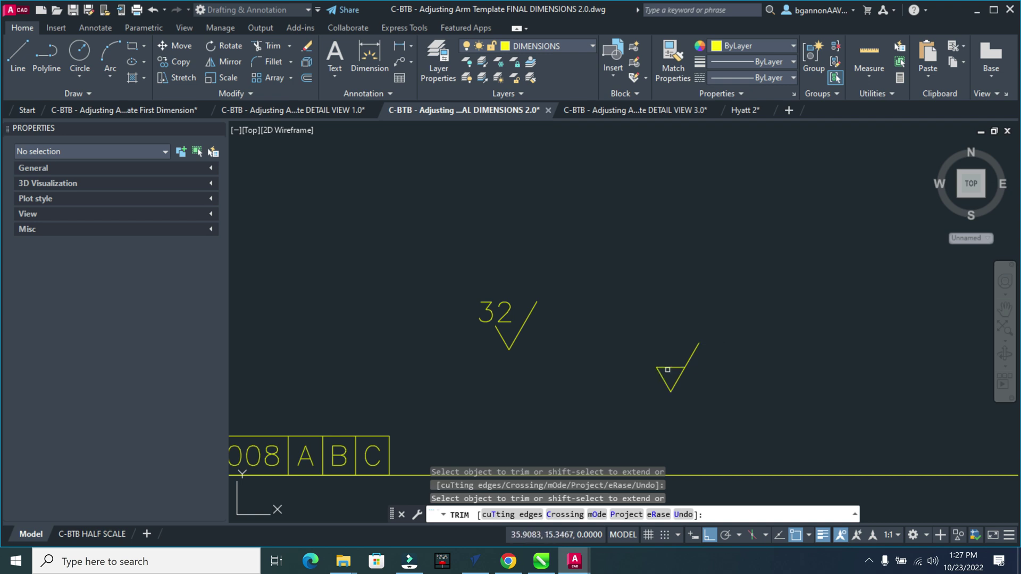
pyautogui.press('Escape')
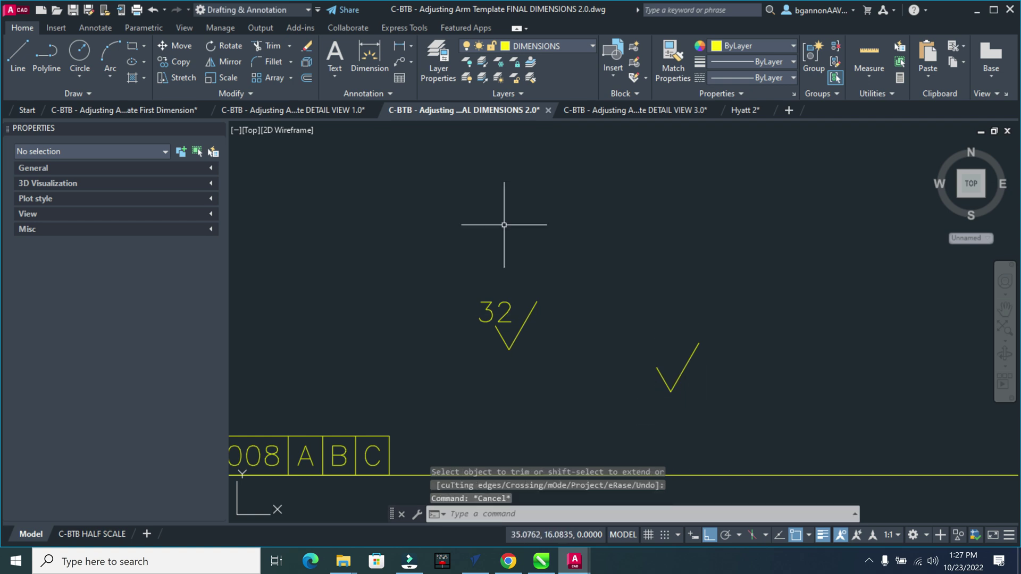
# - Place single-line text 'XX' above the new check-mark symbol
pyautogui.click(346, 78)
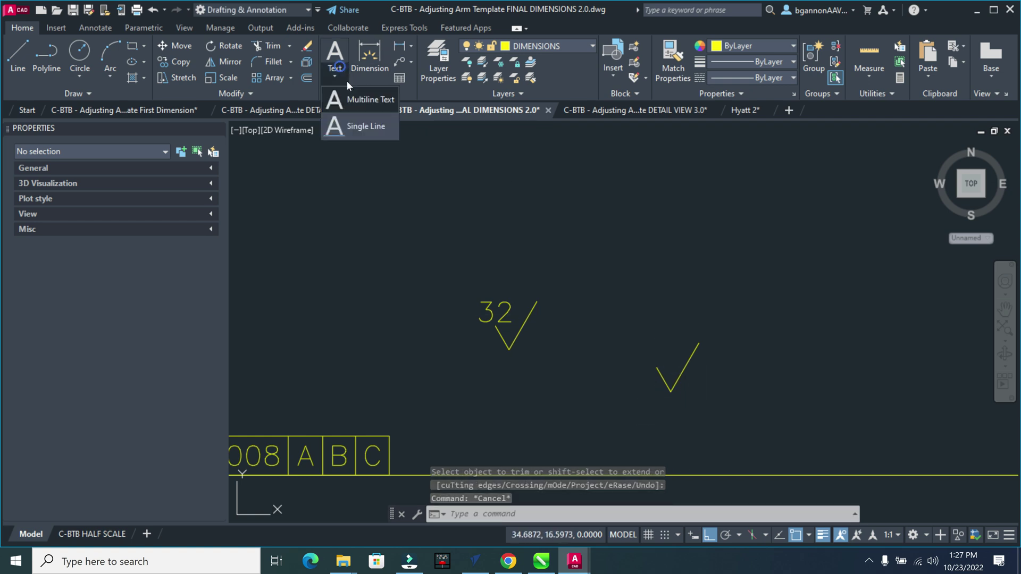
pyautogui.click(367, 128)
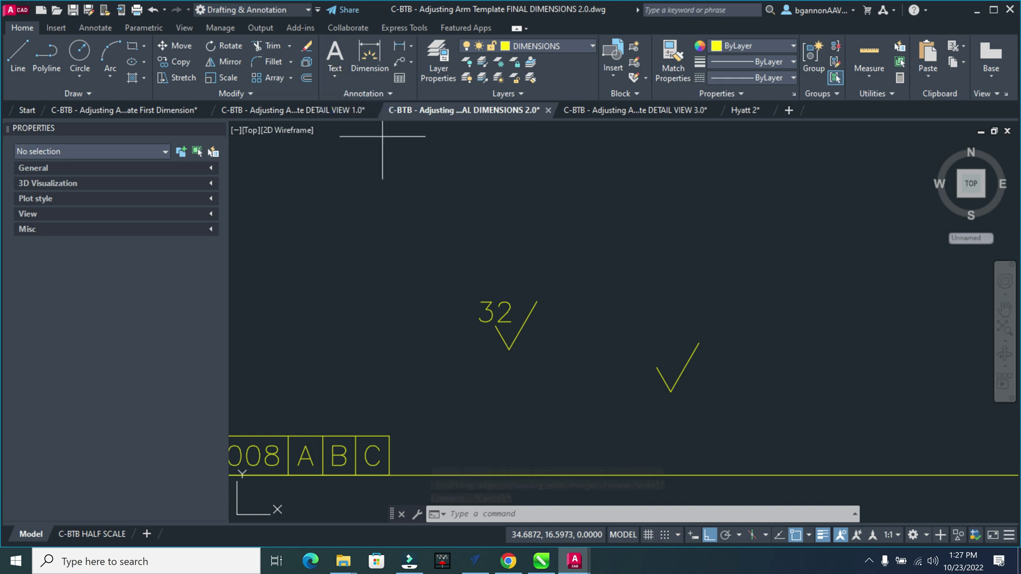
pyautogui.click(655, 347)
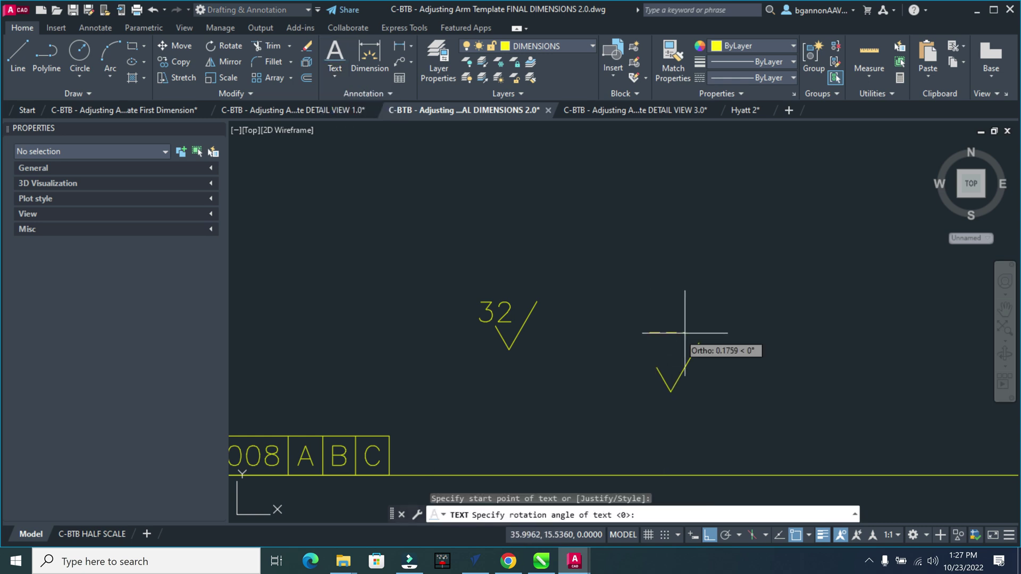
pyautogui.press('Return')
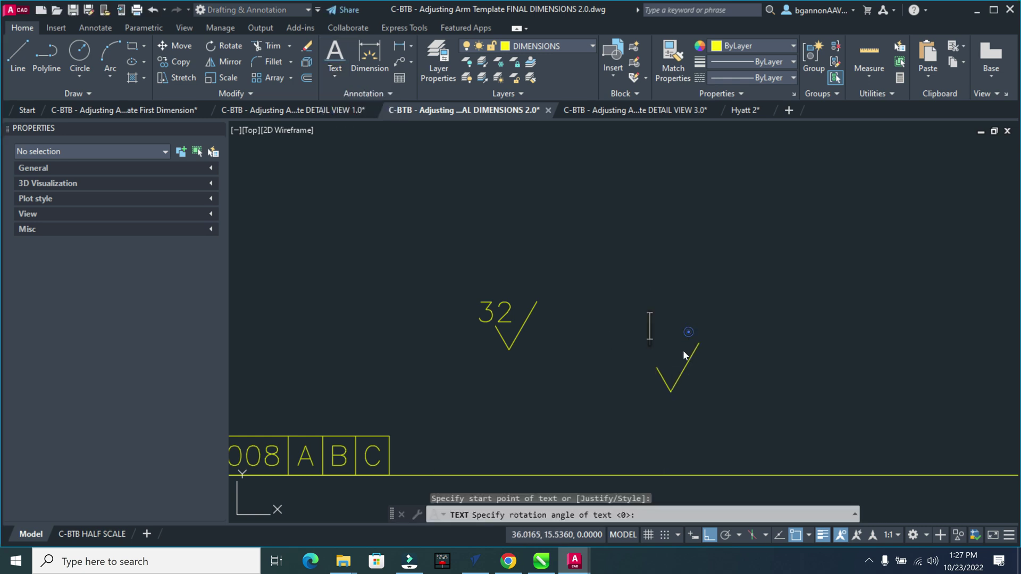
pyautogui.write('XX')
pyautogui.press('Return')
pyautogui.press('Return')
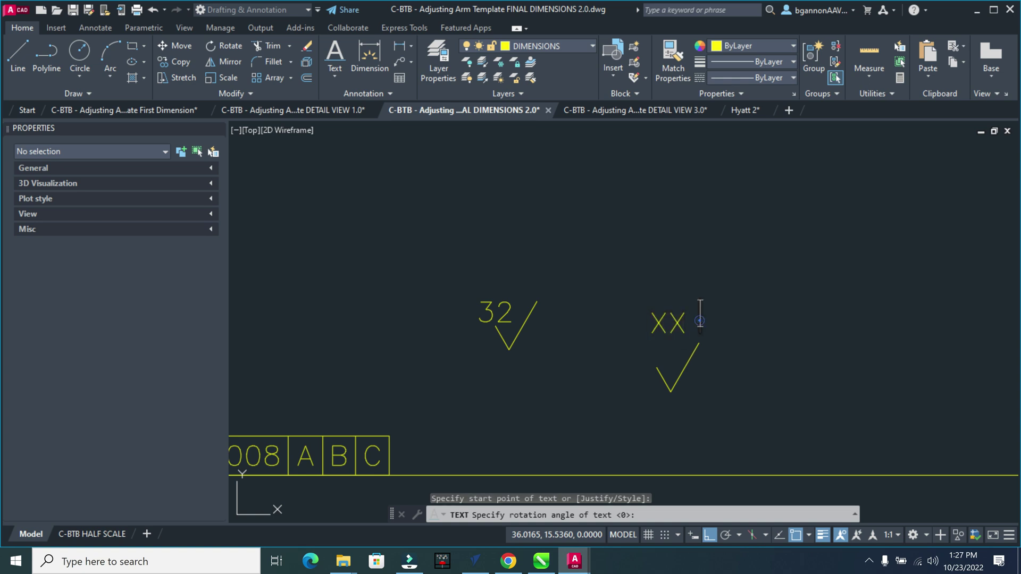
# - Move the XX text down to sit just above the new mark
pyautogui.click(675, 321)
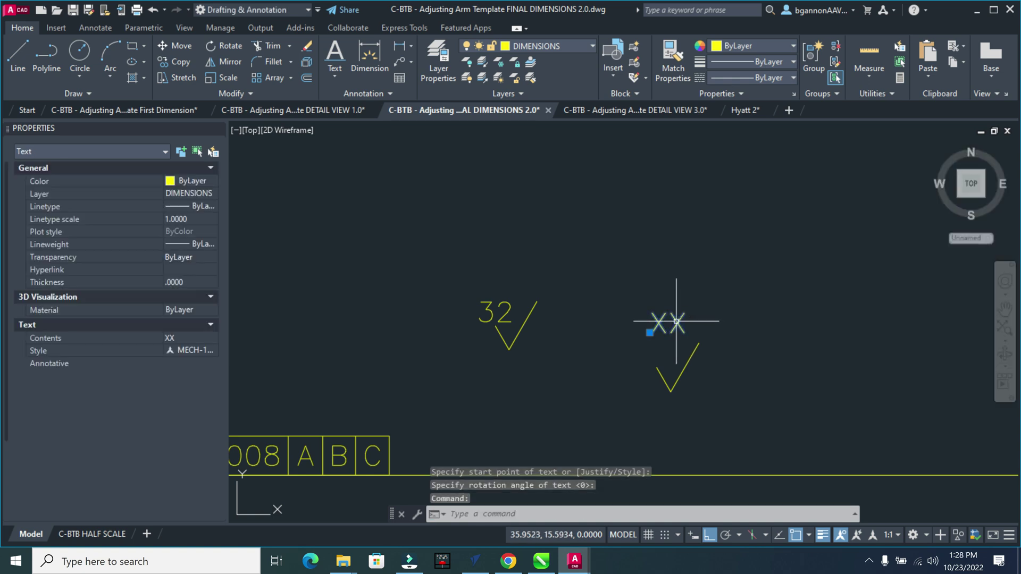
pyautogui.click(649, 332)
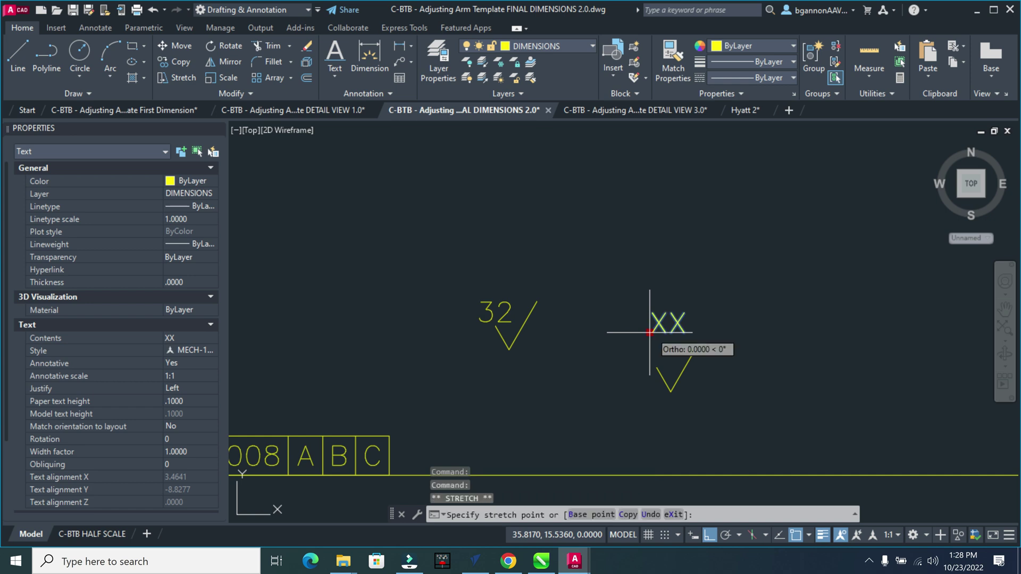
pyautogui.scroll(2, 632, 366)
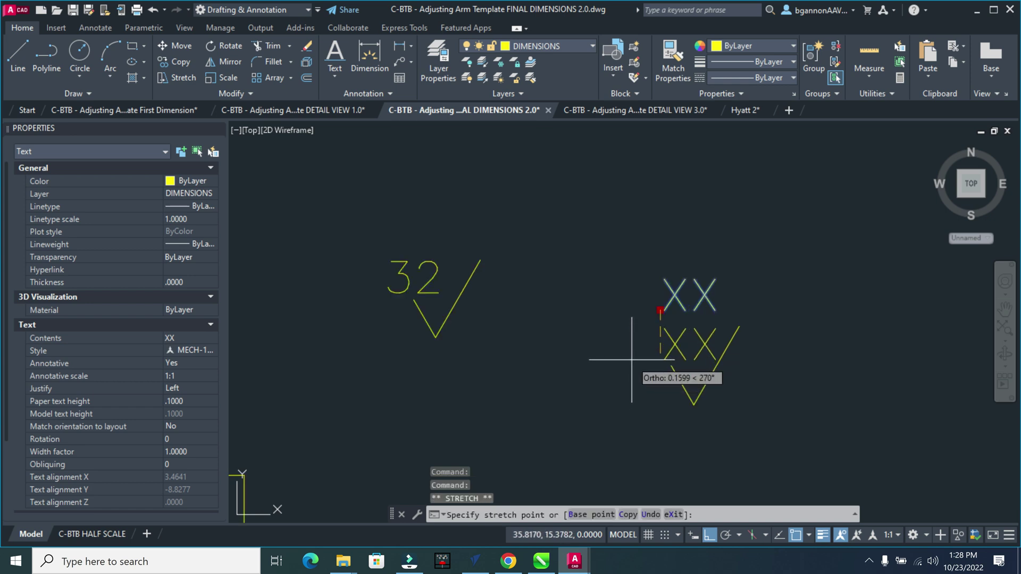
pyautogui.click(631, 360)
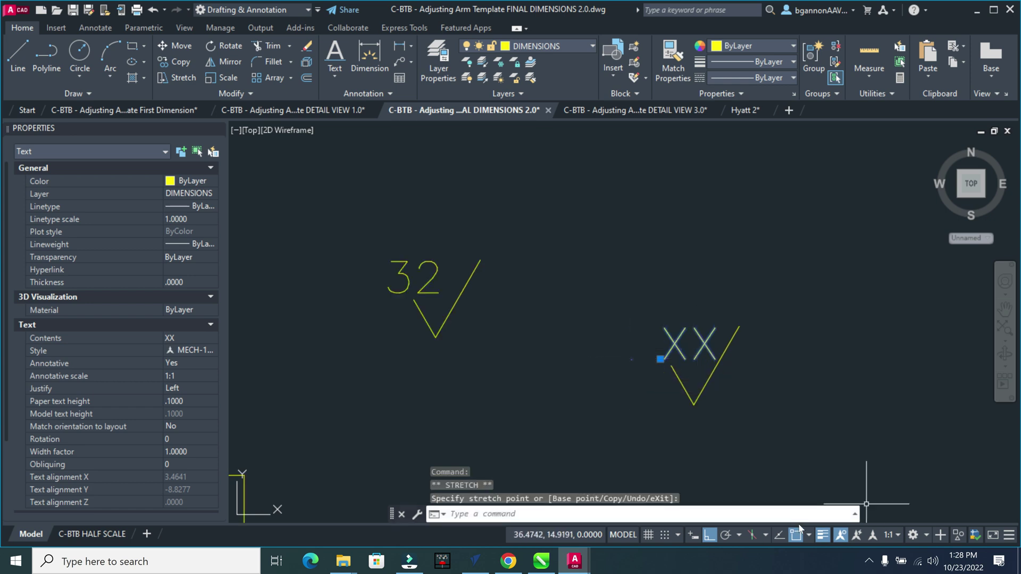
pyautogui.press('Escape')
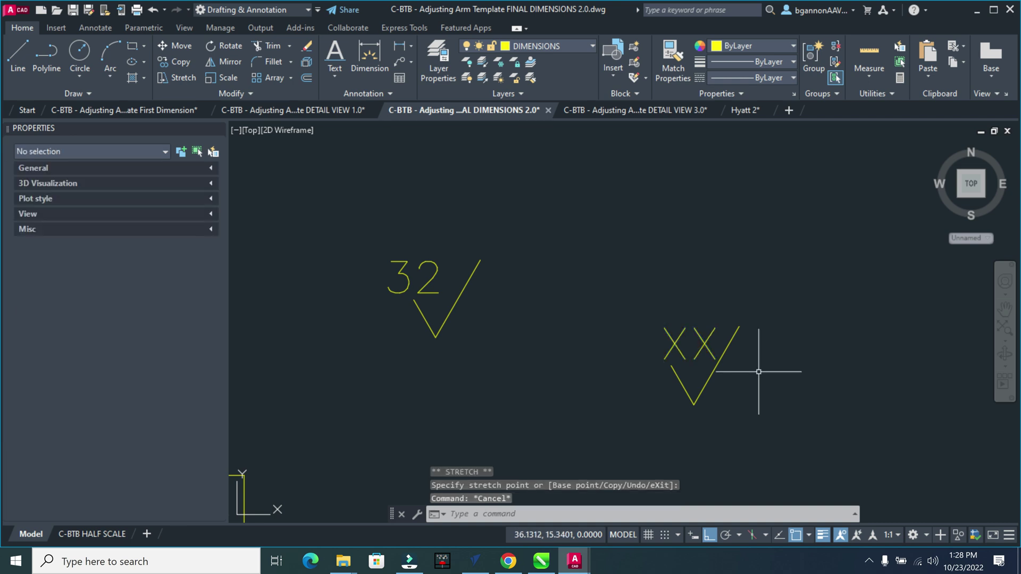
pyautogui.click(710, 335)
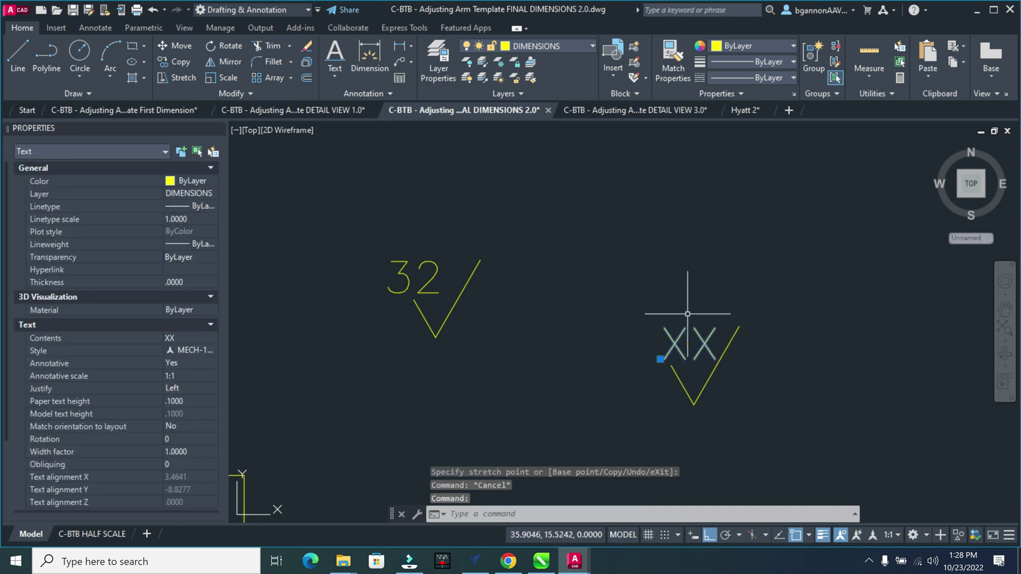
# - Define a centre-justified attribute with tag, prompt and default value XX
pyautogui.click(638, 93)
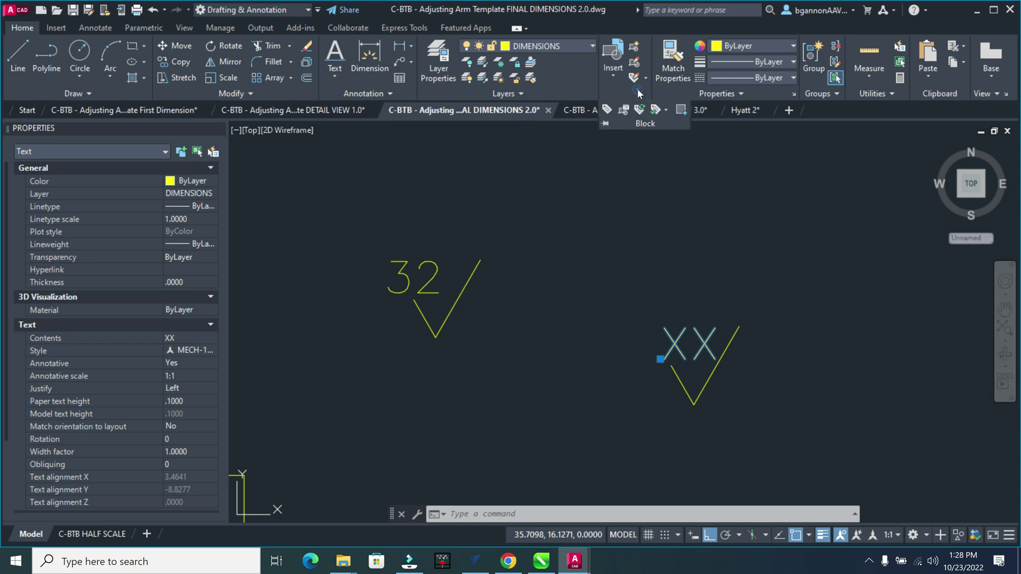
pyautogui.click(606, 110)
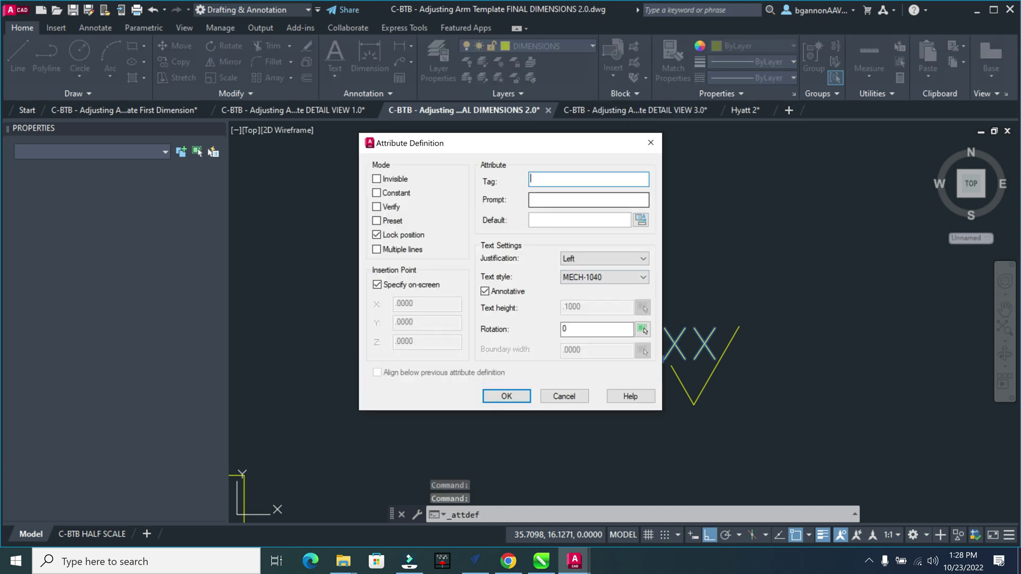
pyautogui.click(555, 198)
pyautogui.write('XX')
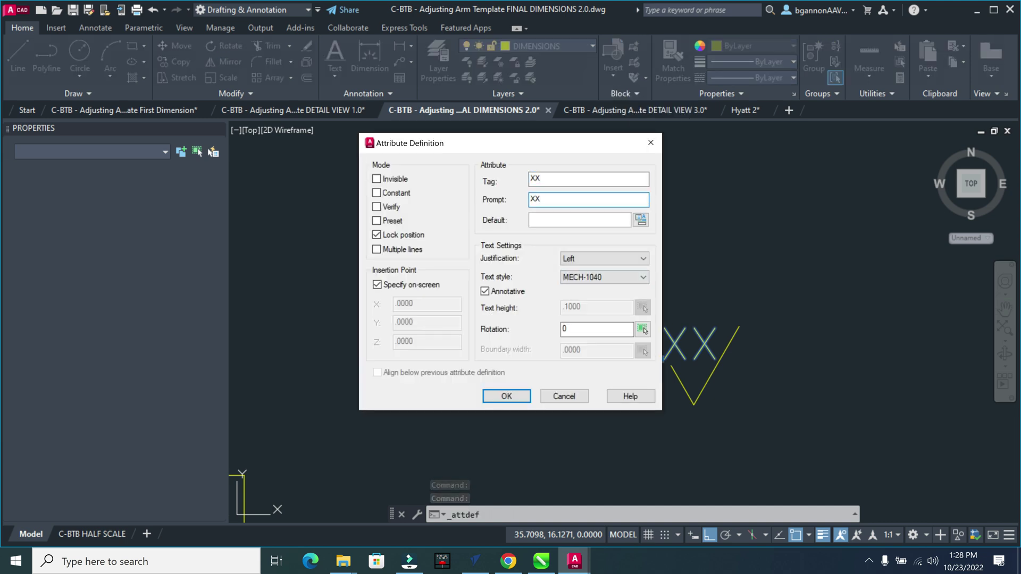
pyautogui.click(557, 216)
pyautogui.write('XX')
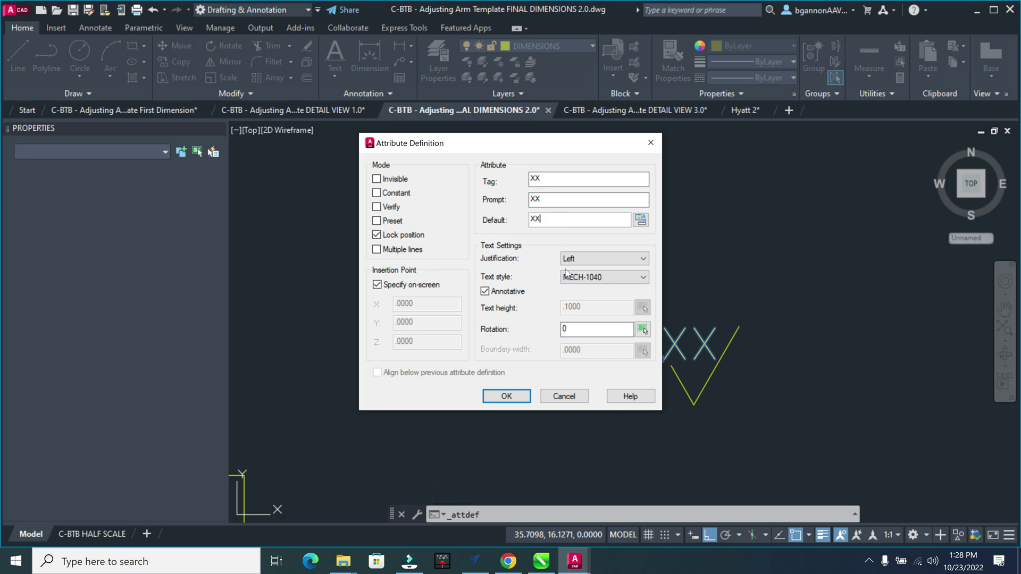
pyautogui.click(579, 259)
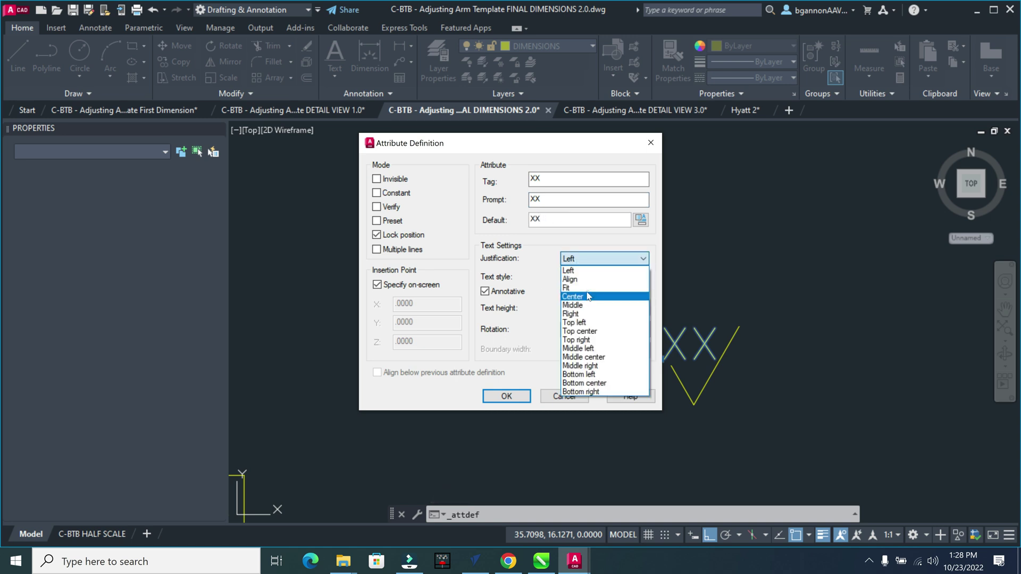
pyautogui.click(588, 296)
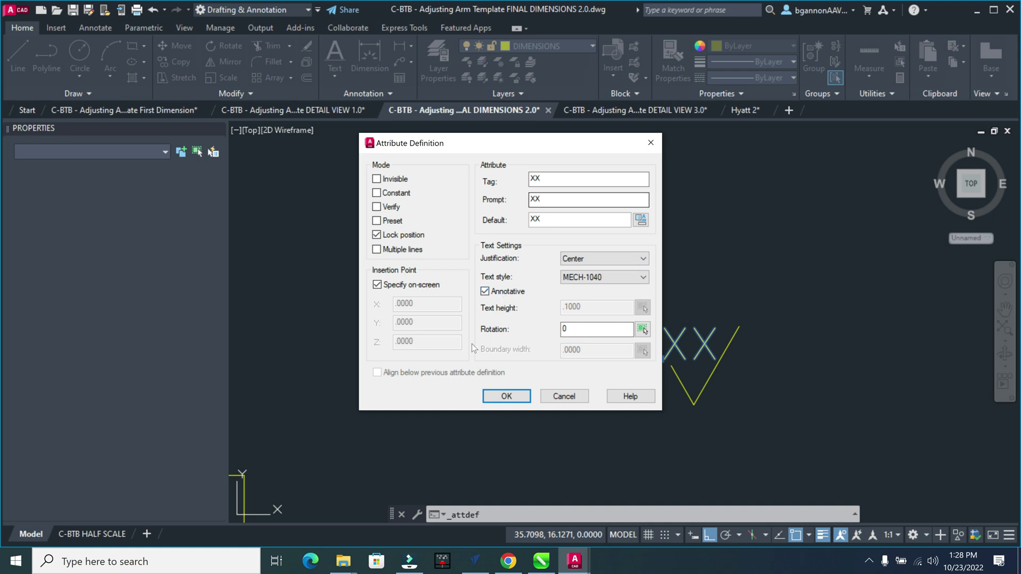
pyautogui.click(506, 396)
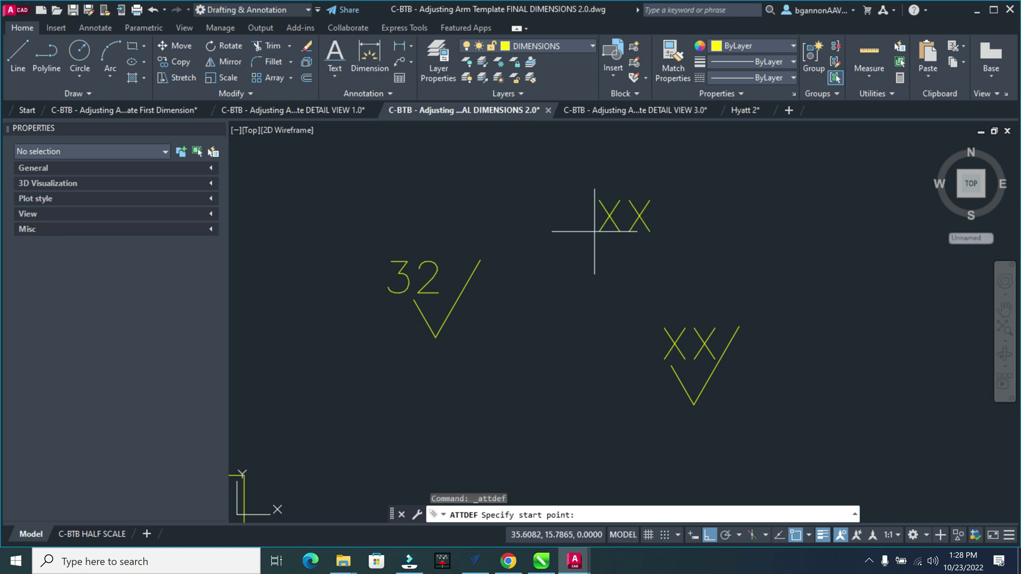
# - Delete the plain XX text and move the XX attribute above the check mark's left arm
pyautogui.click(670, 329)
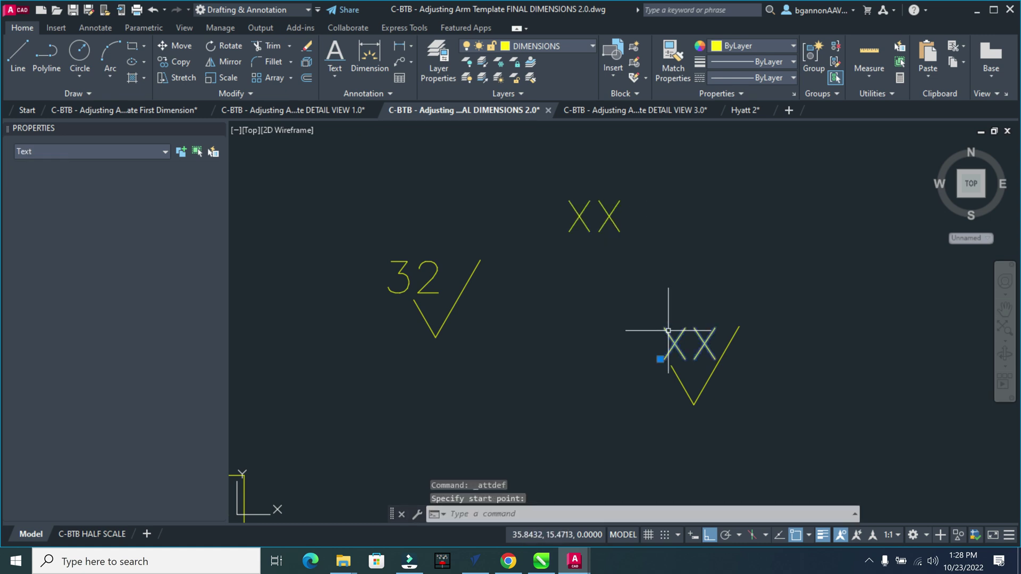
pyautogui.press('Delete')
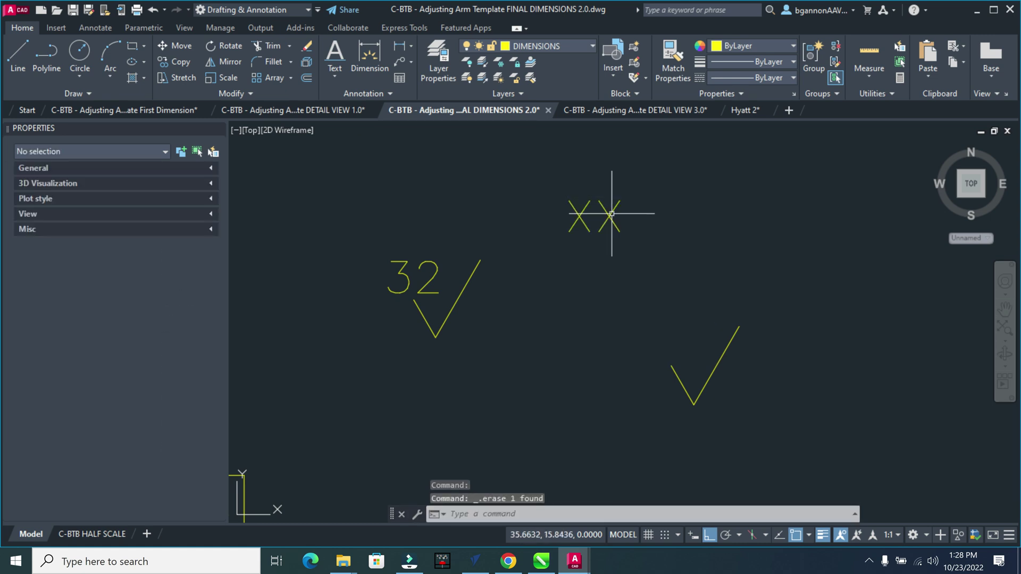
pyautogui.click(611, 214)
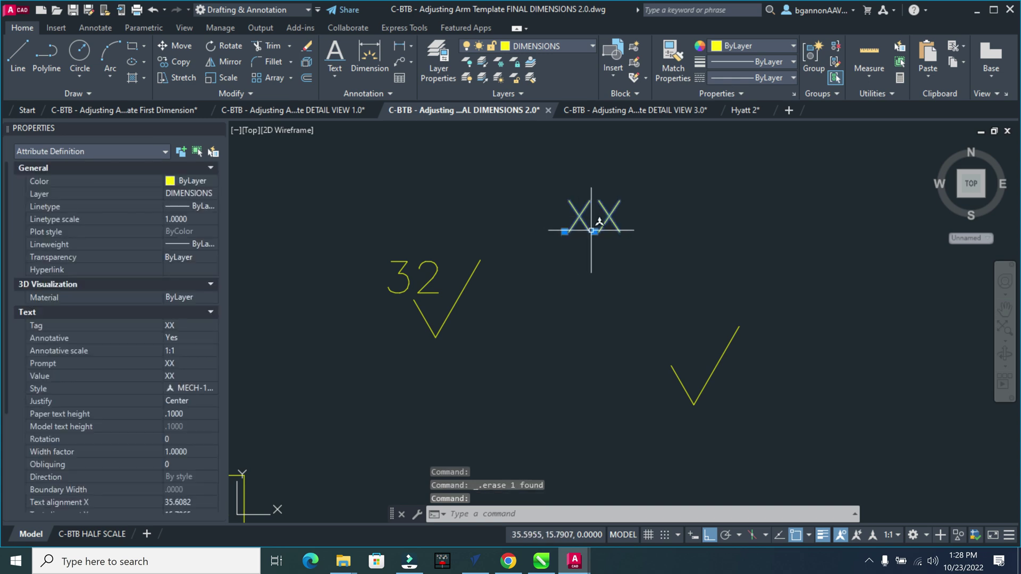
pyautogui.click(591, 230)
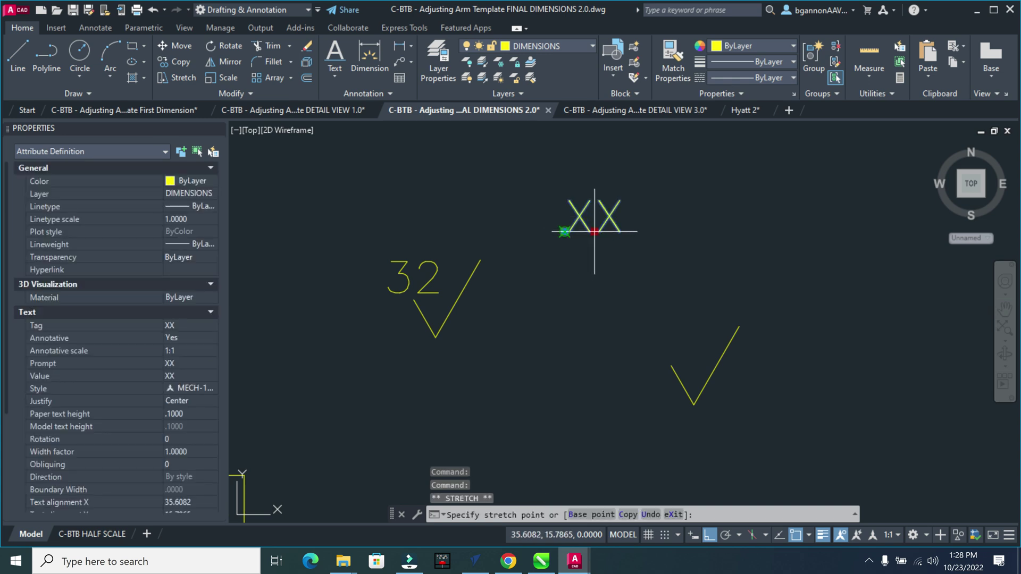
pyautogui.click(670, 358)
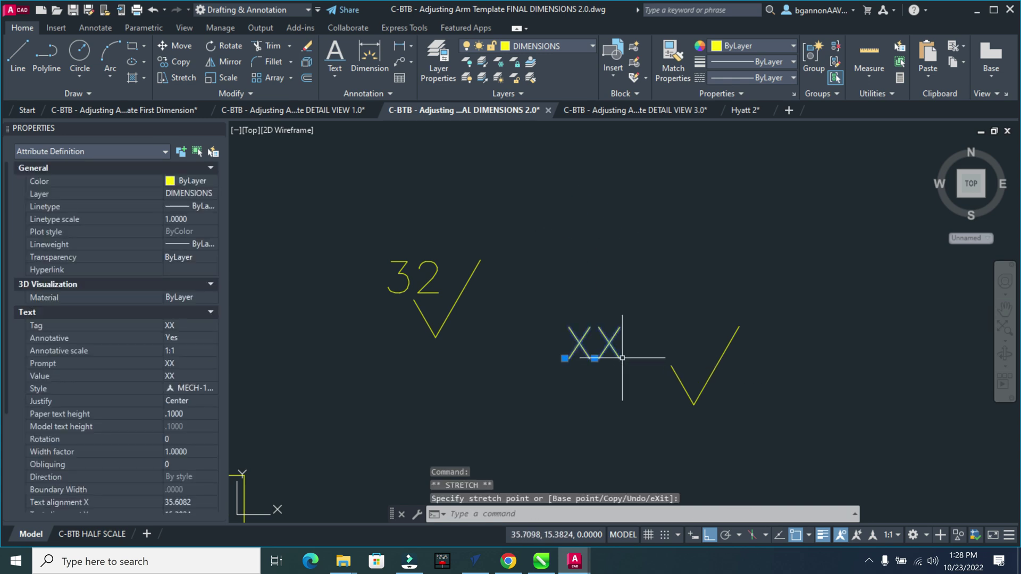
pyautogui.click(594, 358)
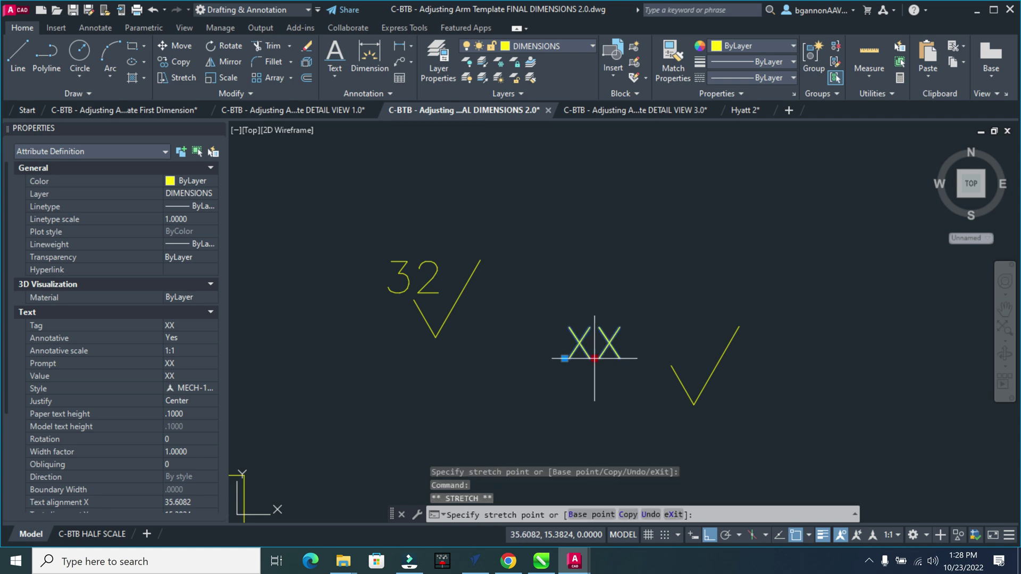
pyautogui.click(670, 358)
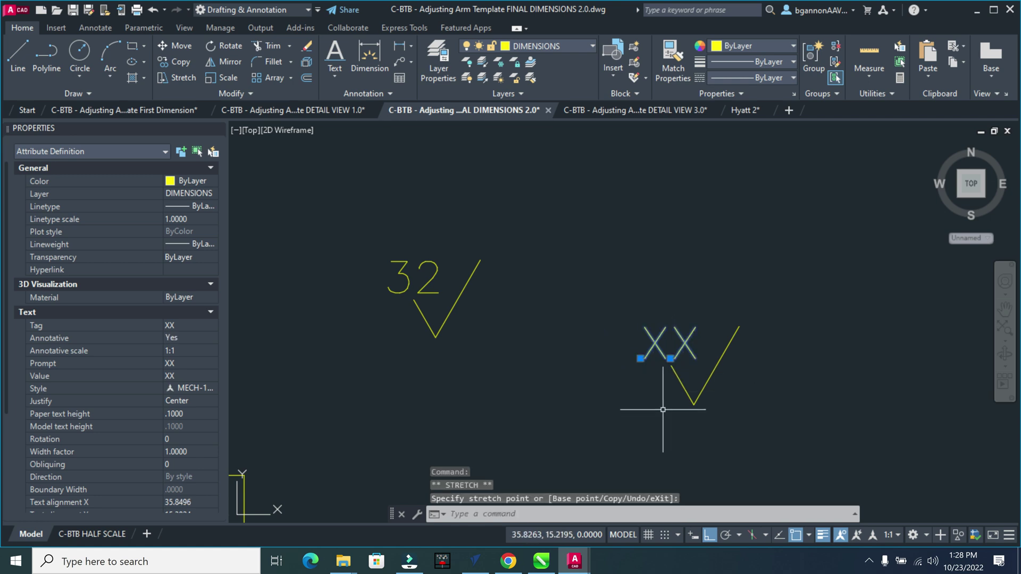
pyautogui.press('Escape')
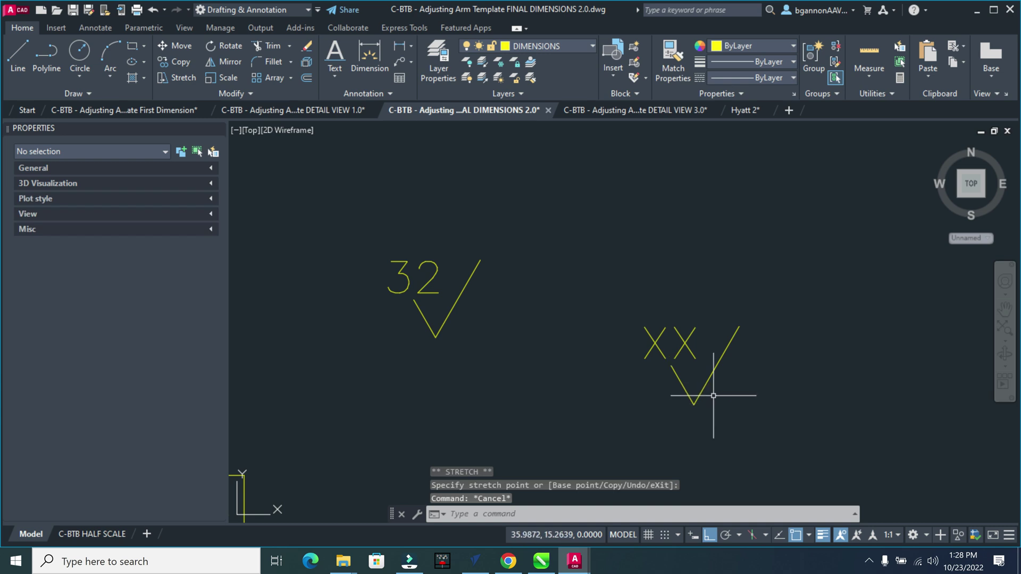
pyautogui.click(775, 425)
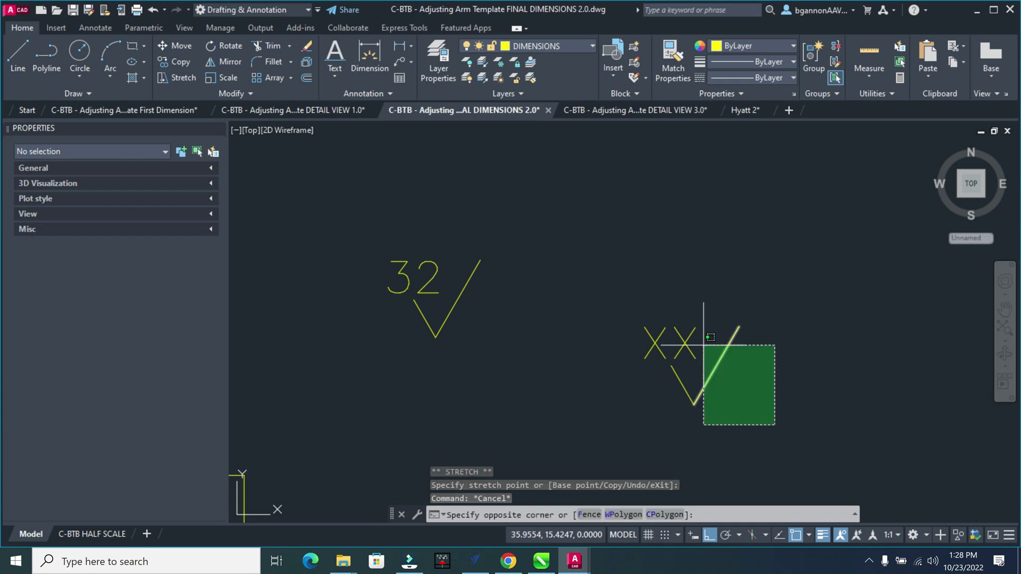
# - Make the XX tag and check-mark lines into block SURFACE FINISH SYMBOL 4.0
pyautogui.click(648, 307)
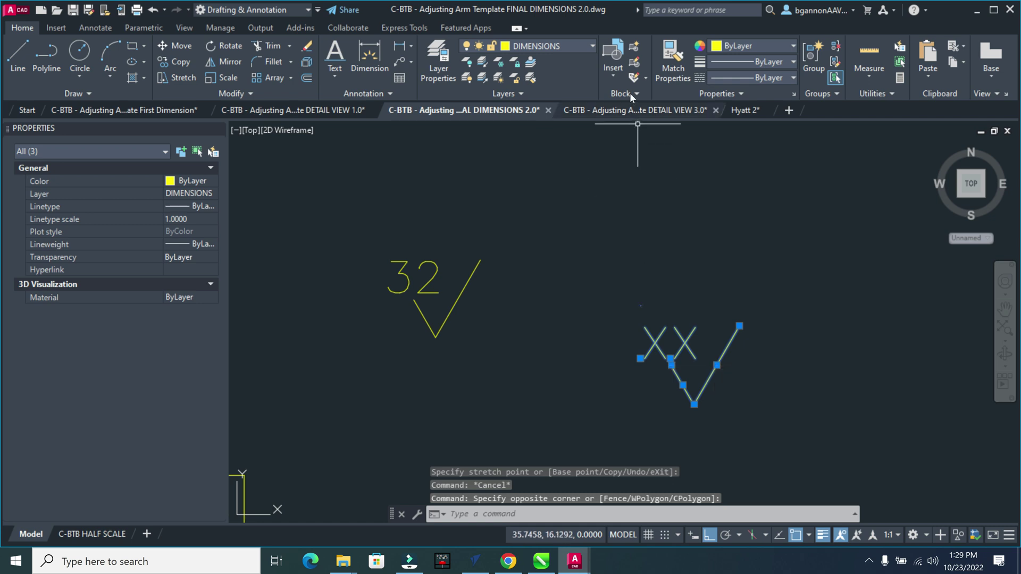
pyautogui.click(636, 50)
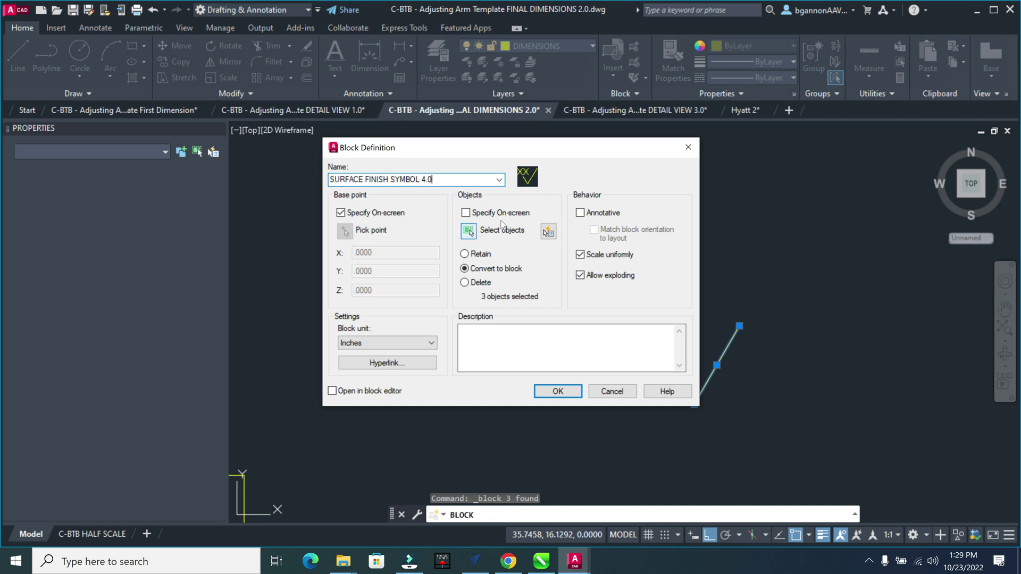
pyautogui.click(557, 392)
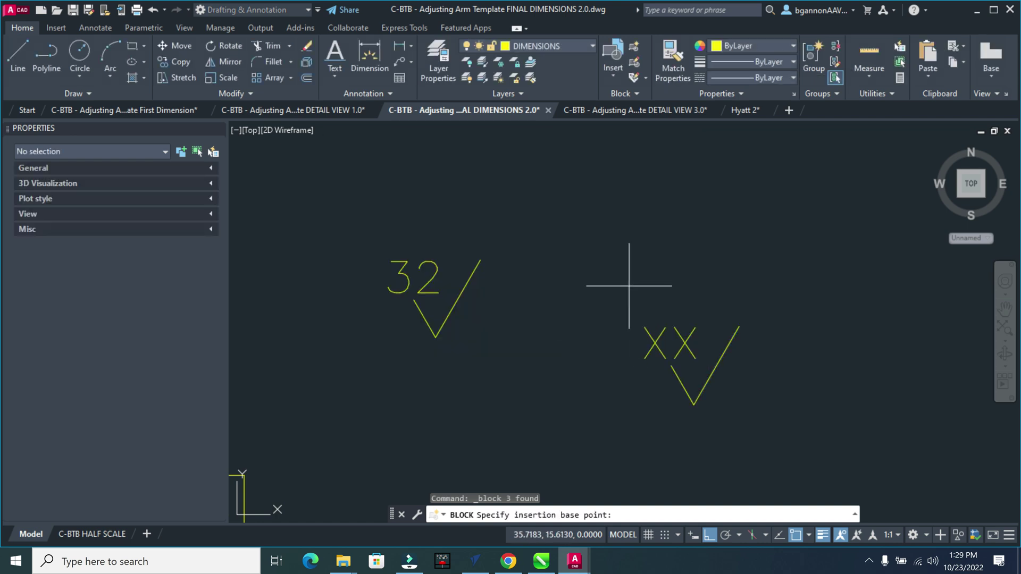
# - Cancel the pending block definition and leave the XX attribute definition unchanged
pyautogui.press('Escape')
pyautogui.click(656, 339)
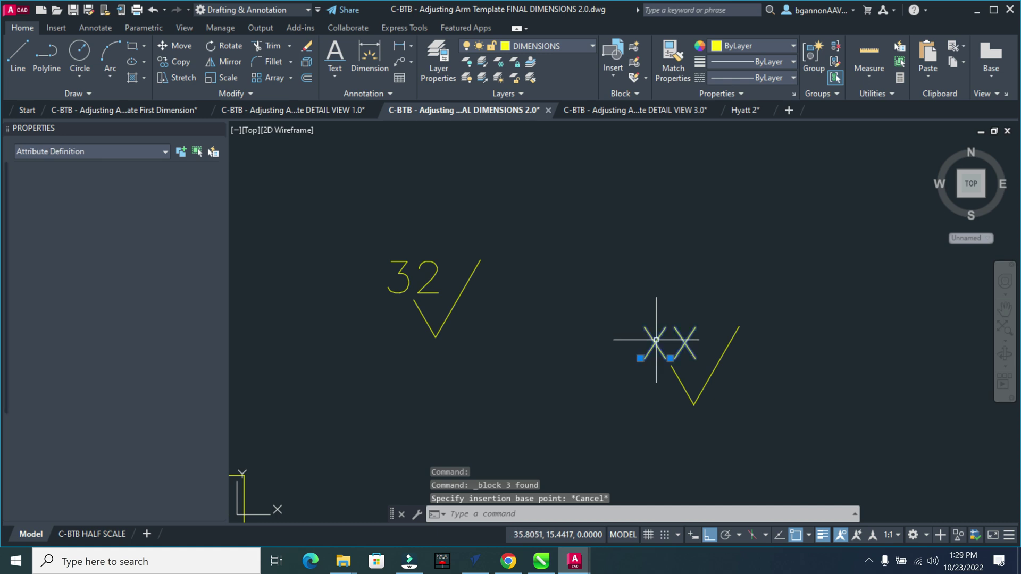
pyautogui.doubleClick(657, 339)
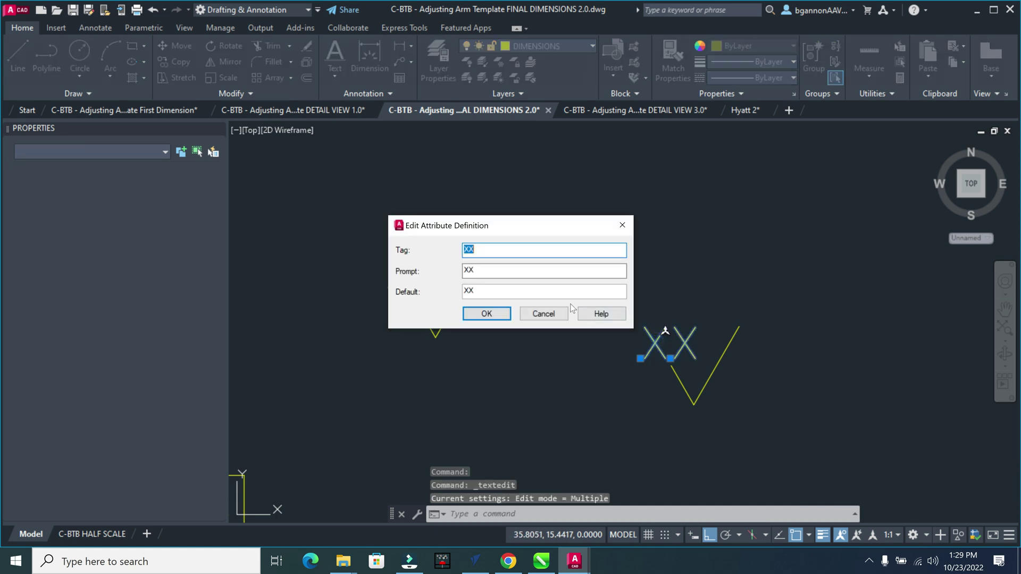
pyautogui.click(561, 318)
pyautogui.press('Escape')
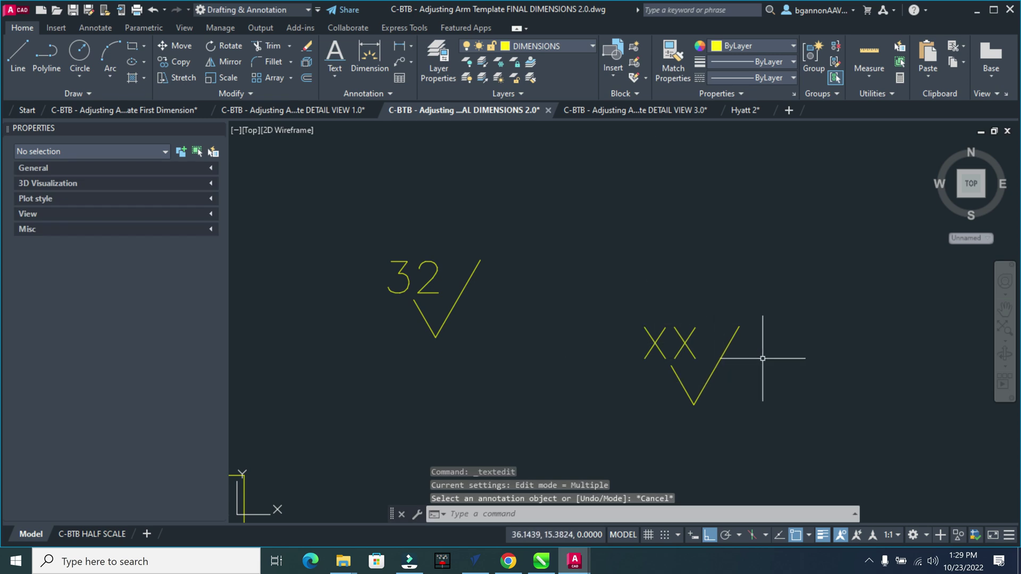
# - Review the drawing's defined blocks (##, SURFACE SYMBOL 3.0) in the enlarged Insert gallery
pyautogui.click(616, 78)
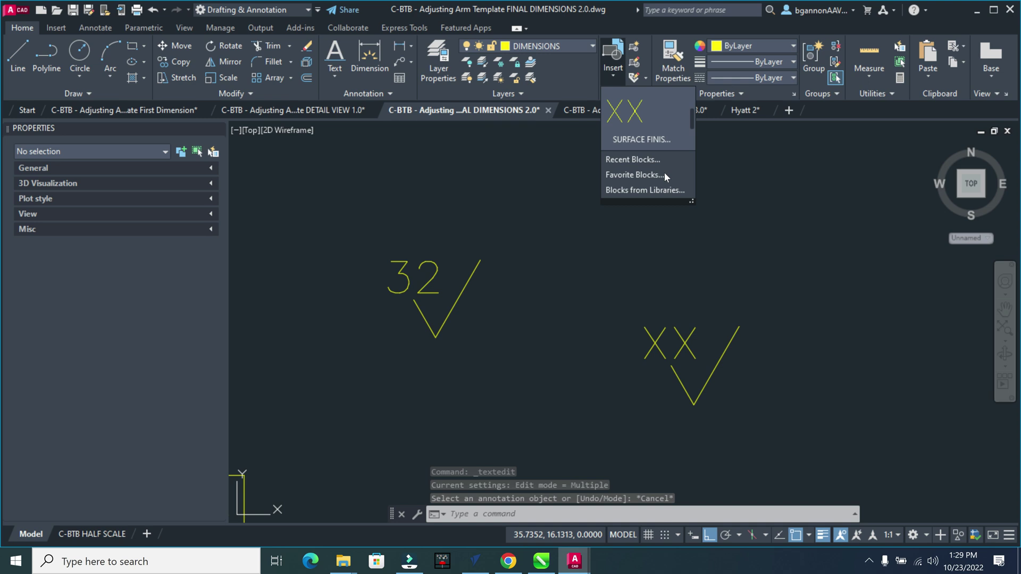
pyautogui.moveTo(960, 339); pyautogui.dragTo(897, 304)
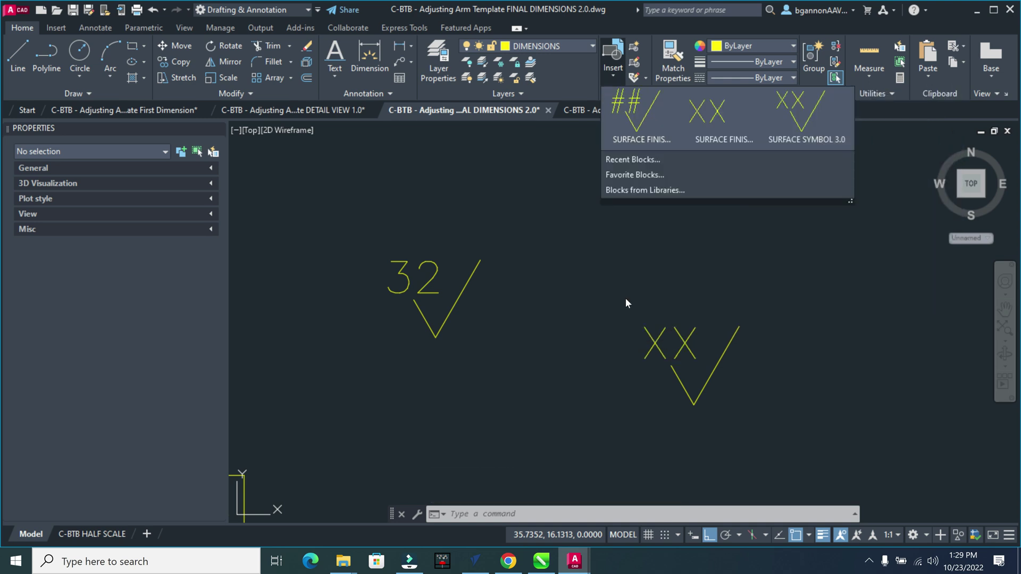
pyautogui.click(637, 230)
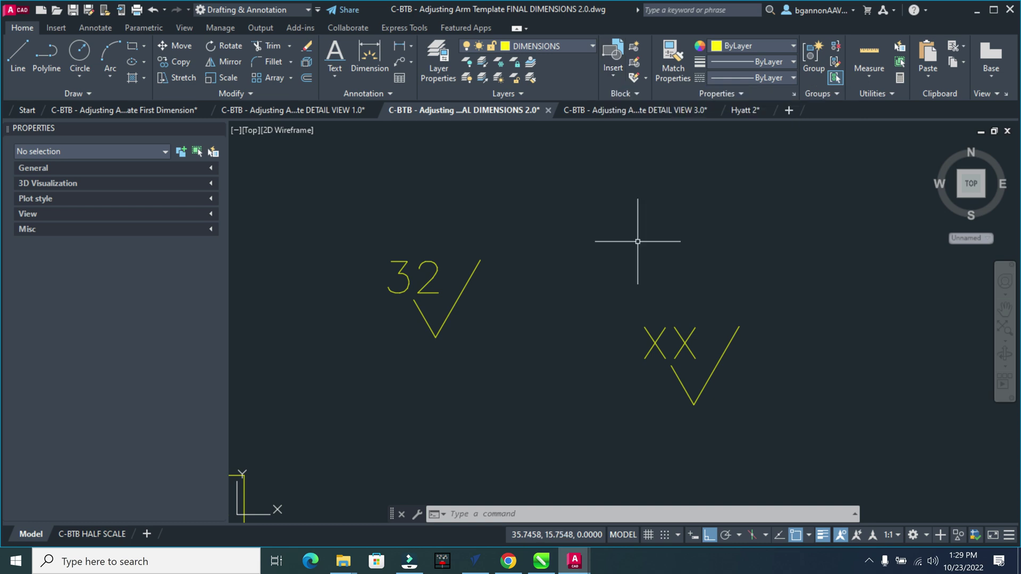
pyautogui.click(752, 415)
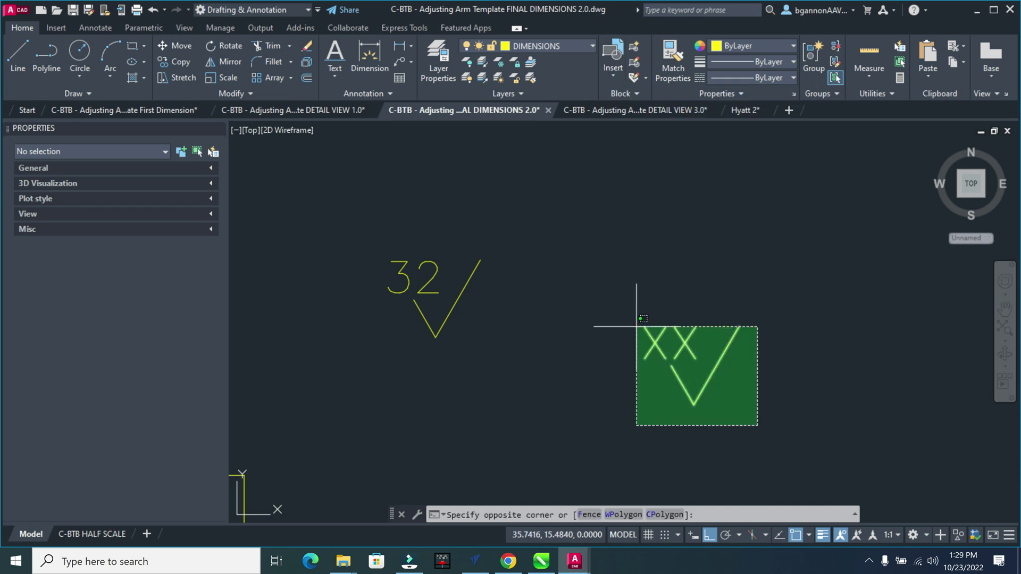
# - Crossing-select the XX check mark's three objects and define them as block SURFACE FINISH SYMBOL 4.0
pyautogui.click(638, 309)
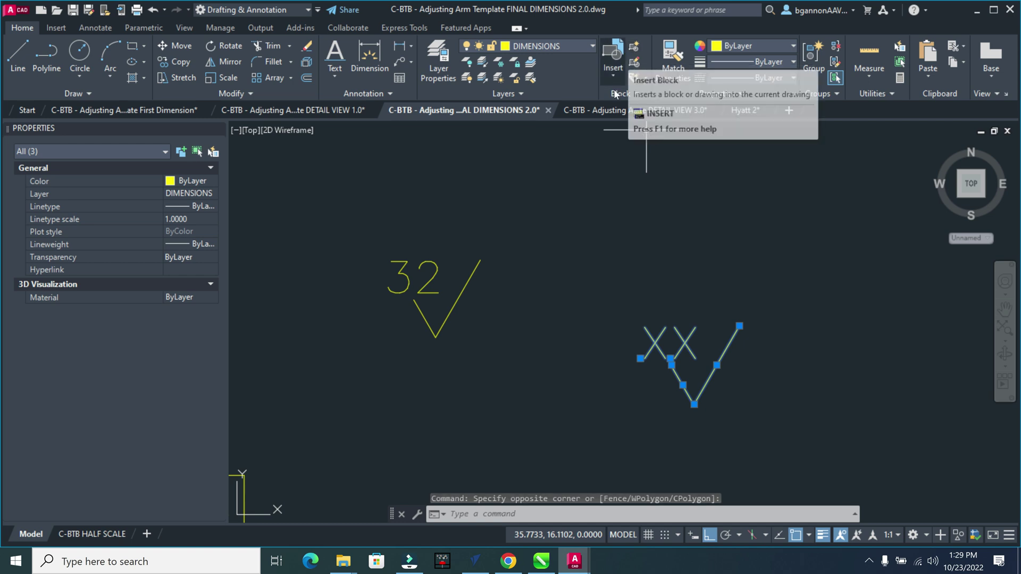
pyautogui.click(634, 49)
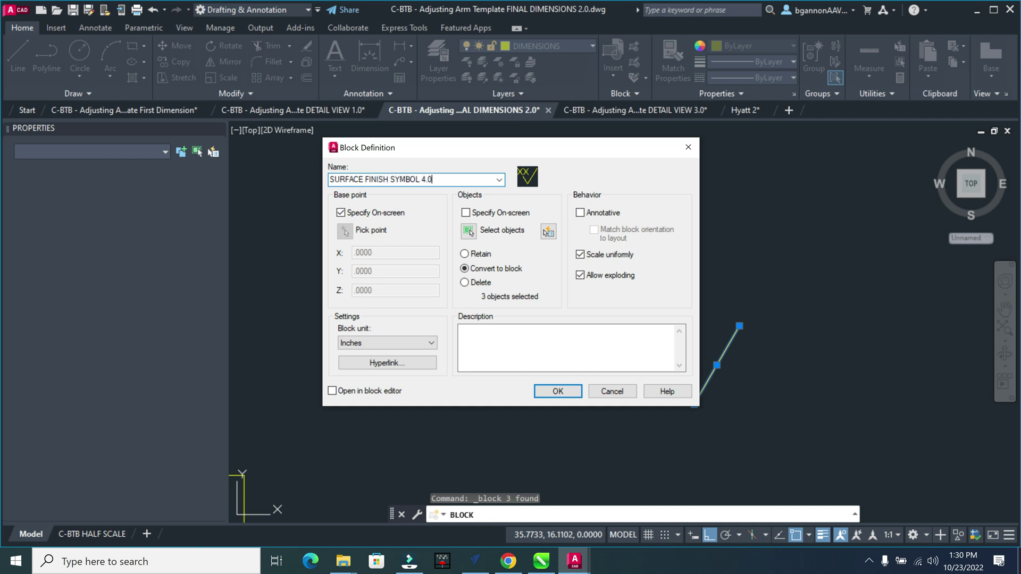
pyautogui.click(545, 394)
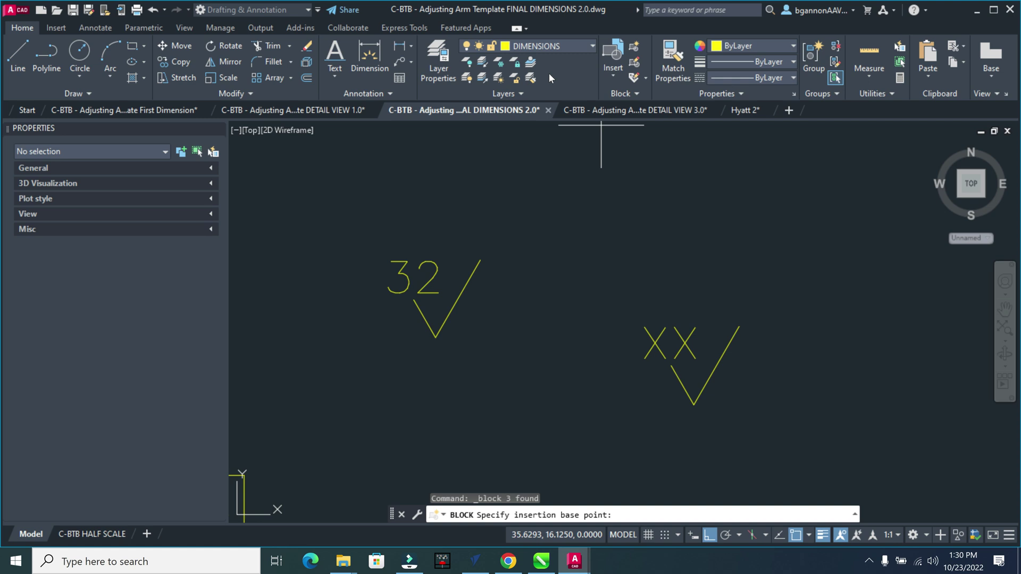
# - Check the enlarged block gallery for the newly defined symbol
pyautogui.click(613, 75)
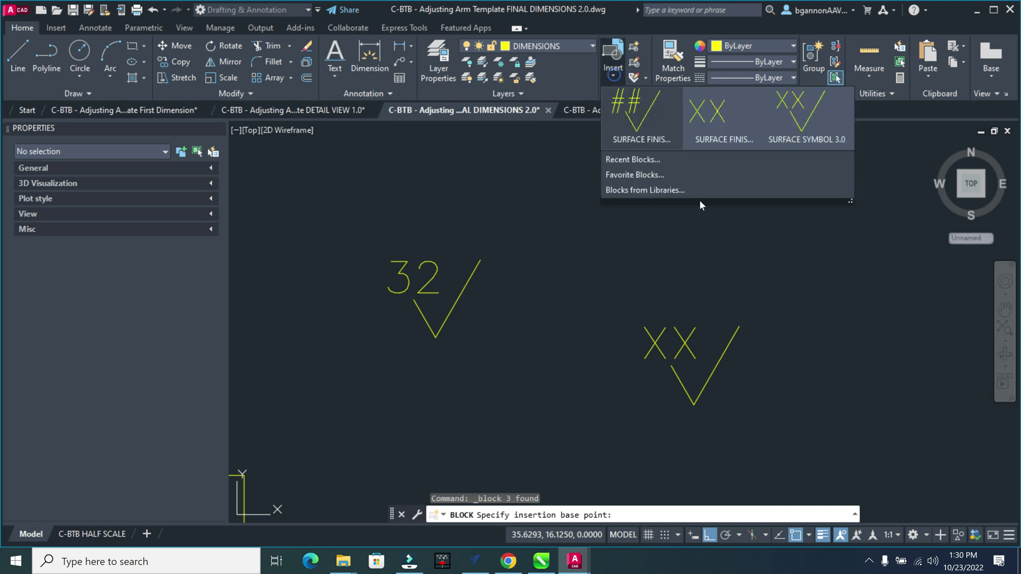
pyautogui.moveTo(847, 201); pyautogui.dragTo(870, 244)
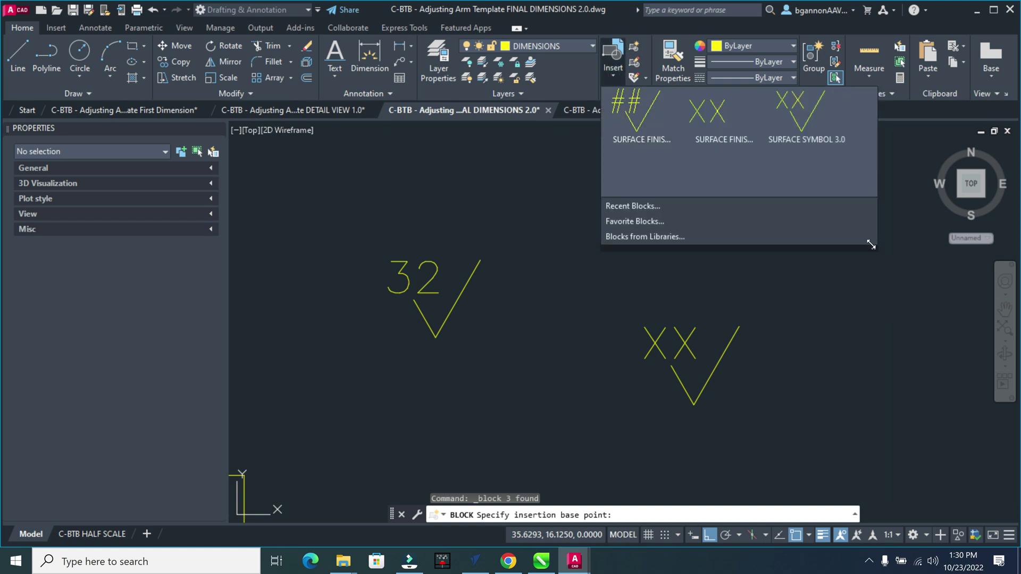
pyautogui.click(795, 295)
# - Pick the block's insertion base point, set its finish value to 32, and select it
pyautogui.click(754, 437)
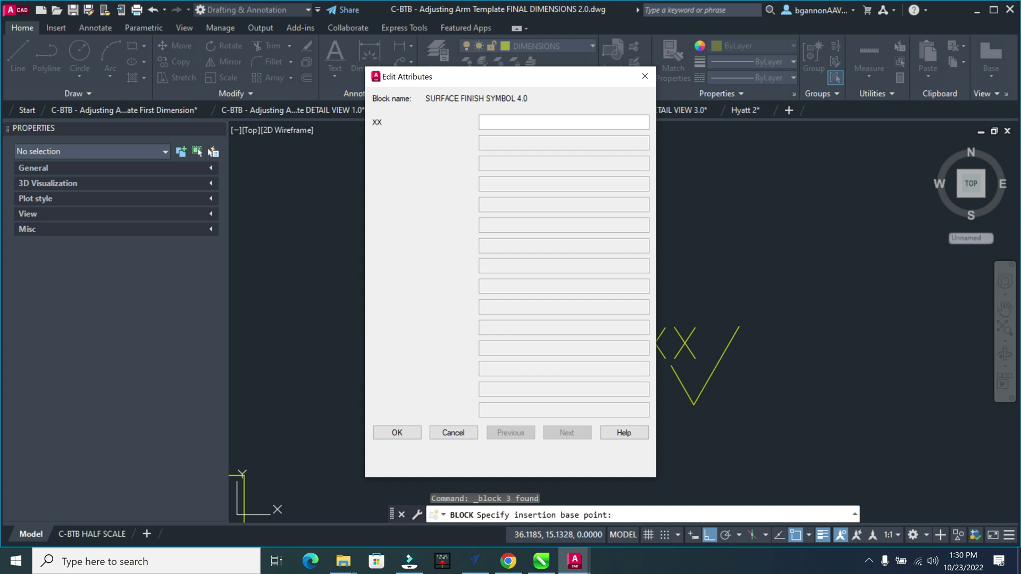
pyautogui.click(395, 428)
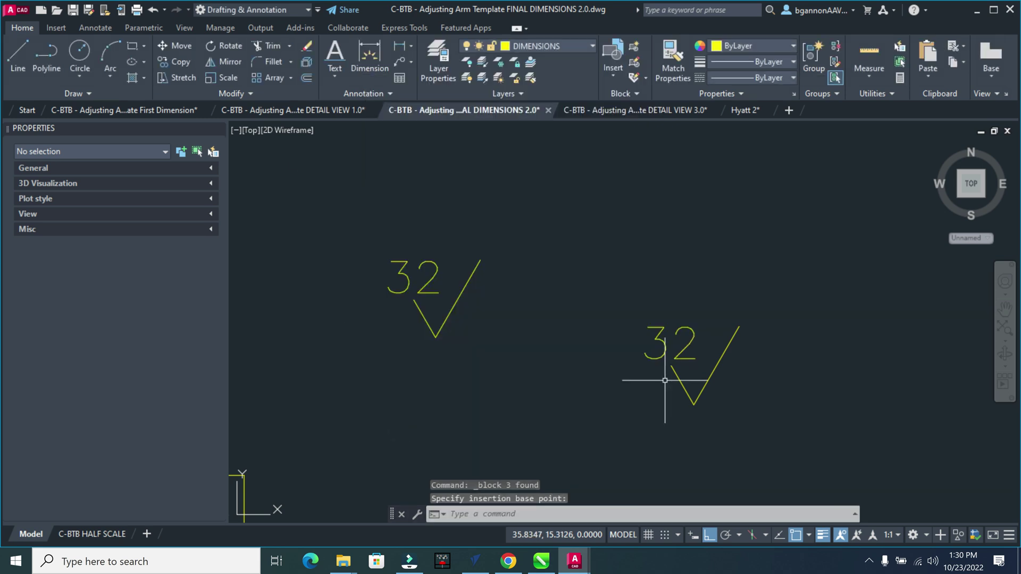
pyautogui.click(674, 367)
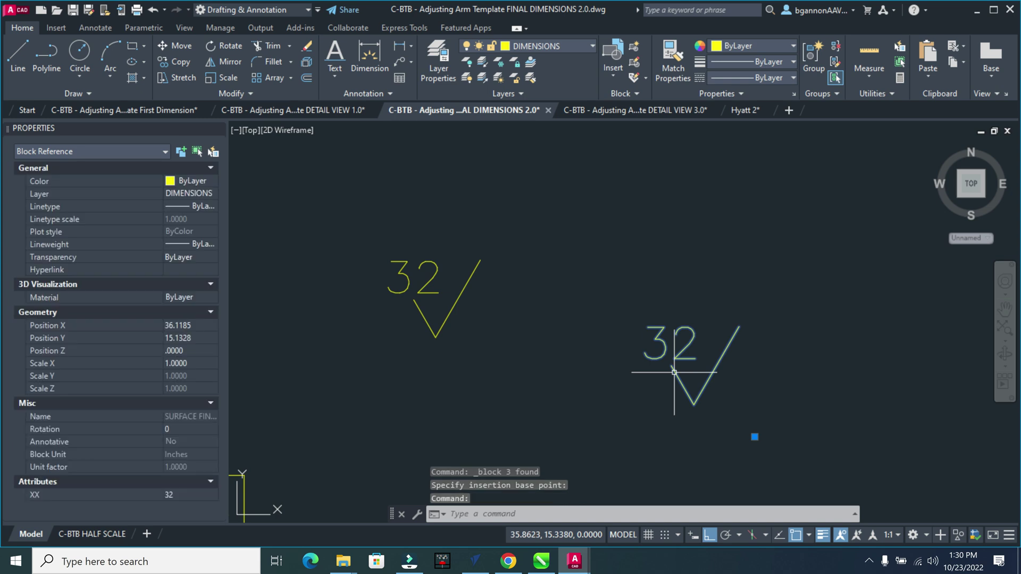
pyautogui.scroll(-2, 674, 372)
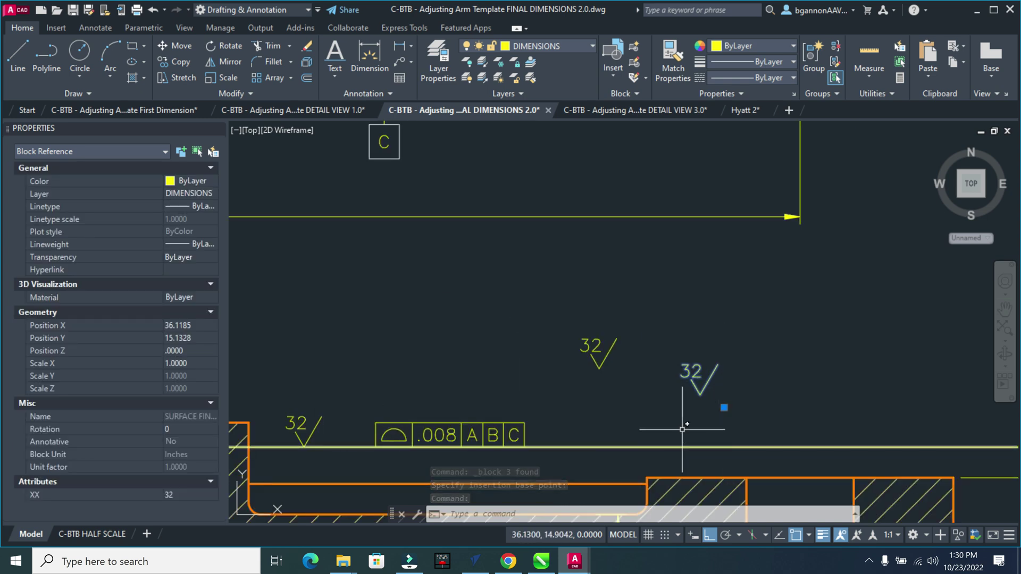
# - Erase the three existing 32 finish symbols
pyautogui.click(321, 420)
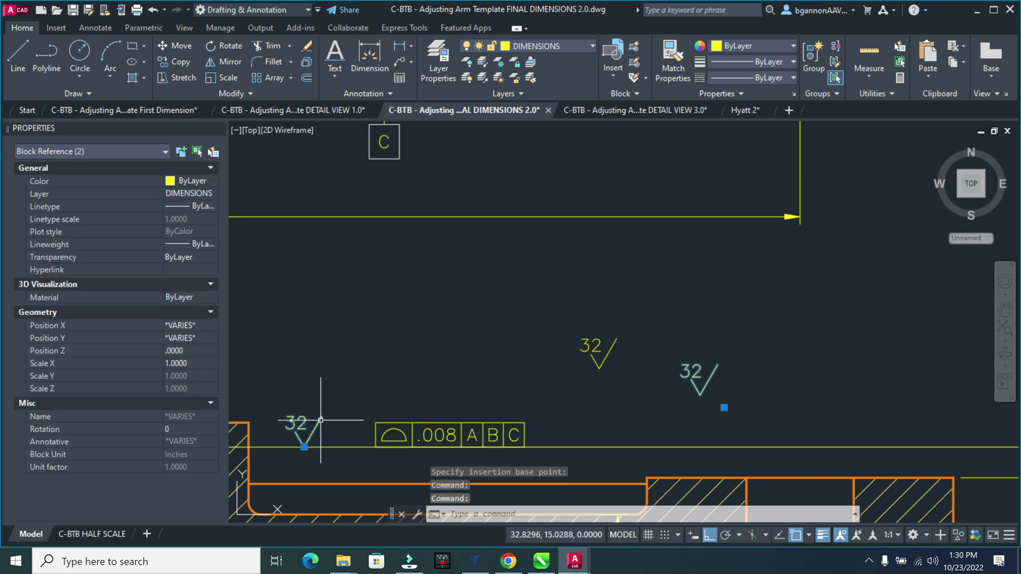
pyautogui.press('Delete')
pyautogui.click(597, 361)
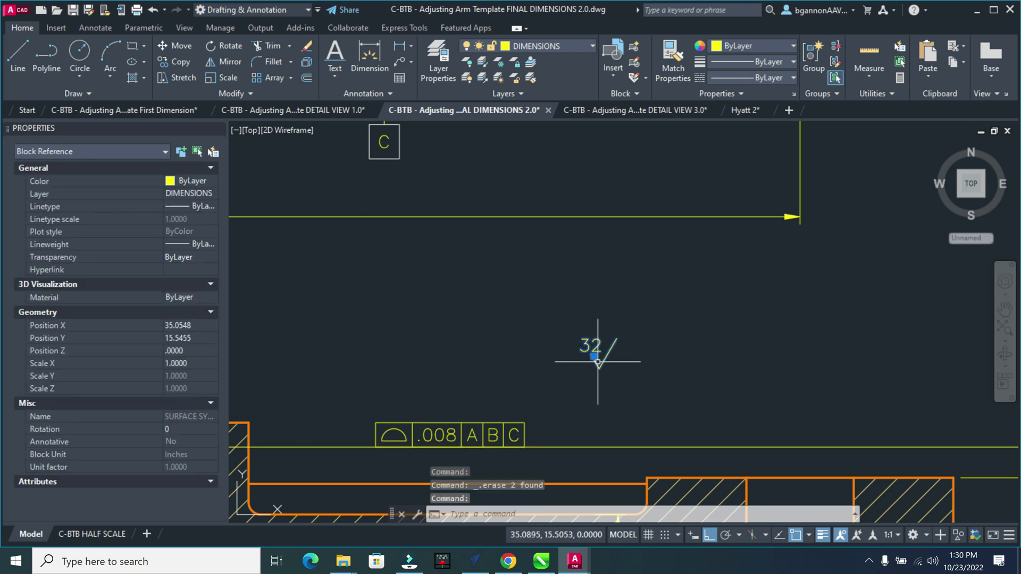
pyautogui.press('Delete')
pyautogui.scroll(-3, 561, 380)
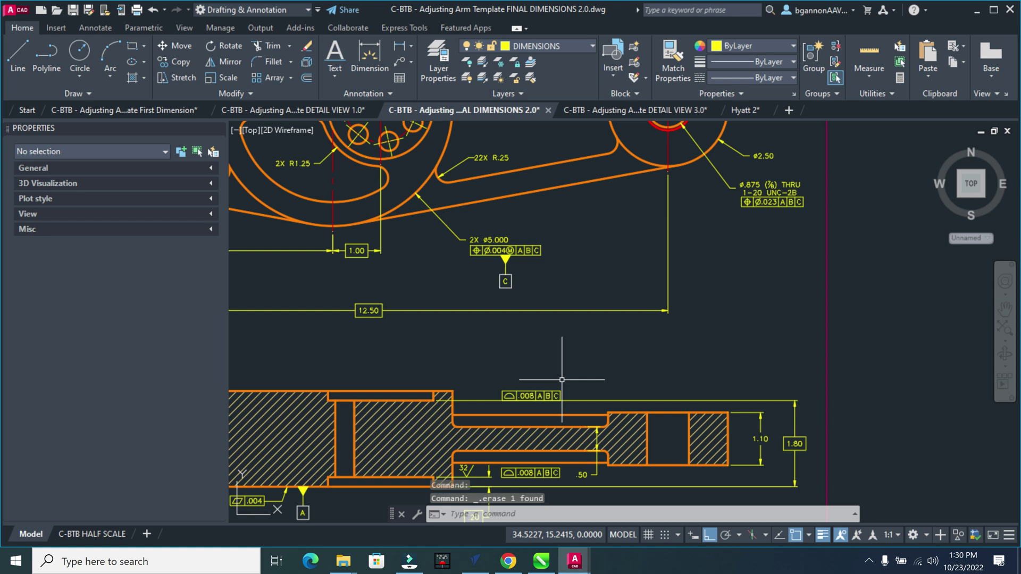
pyautogui.scroll(3, 608, 326)
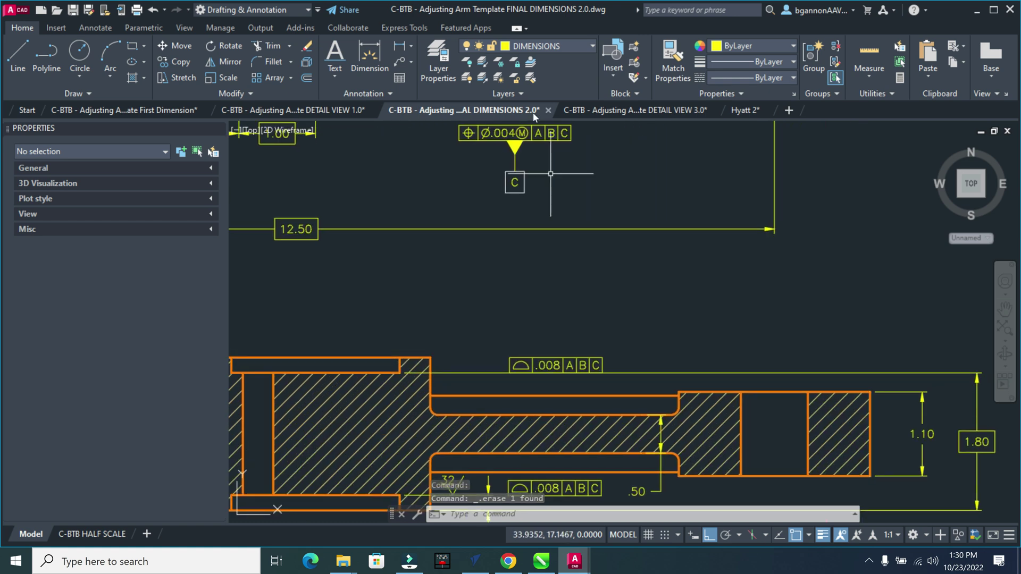
# - Insert SURFACE FINISH SYMBOL 4.0 on the top edge with Nearest snap, value 32
pyautogui.click(616, 77)
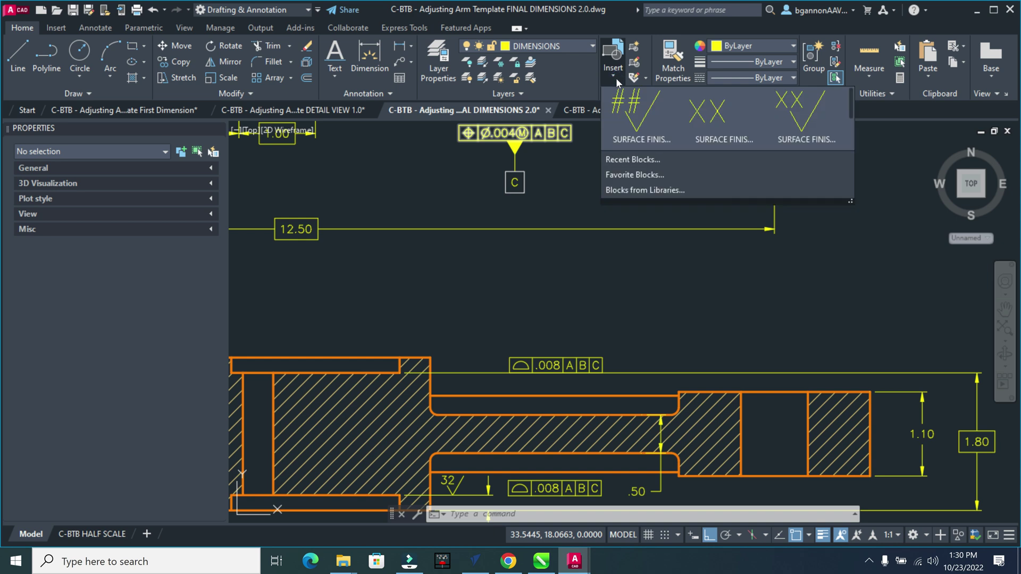
pyautogui.moveTo(868, 277)
pyautogui.mouseDown()
pyautogui.moveTo(873, 325)
pyautogui.moveTo(853, 288)
pyautogui.mouseUp()
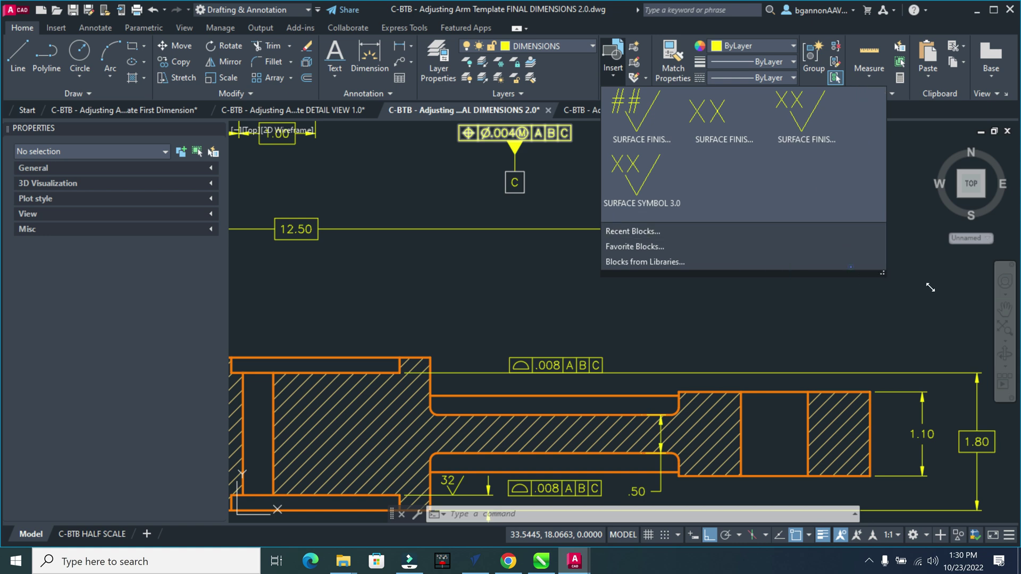
pyautogui.click(807, 137)
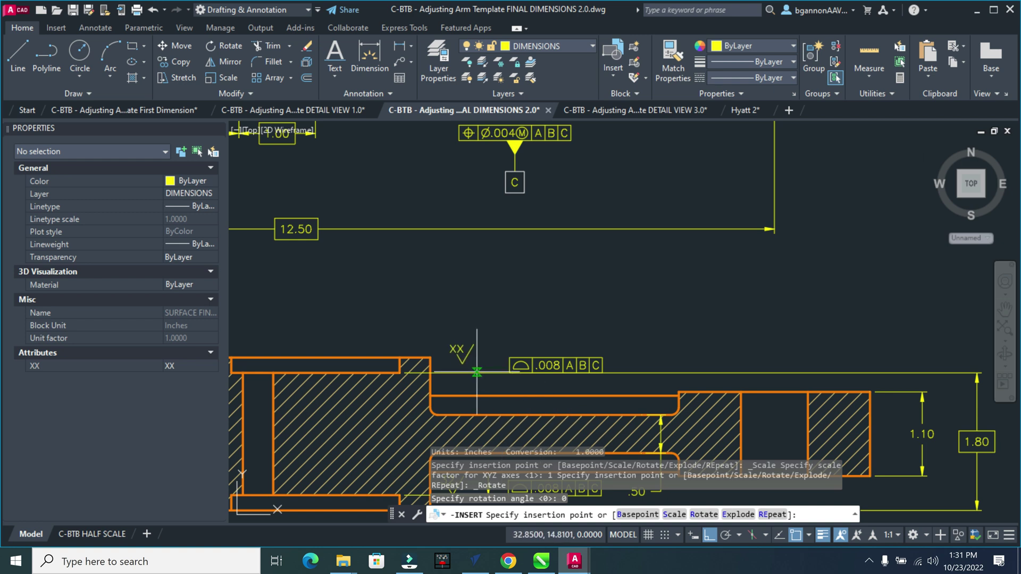
pyautogui.scroll(4, 476, 373)
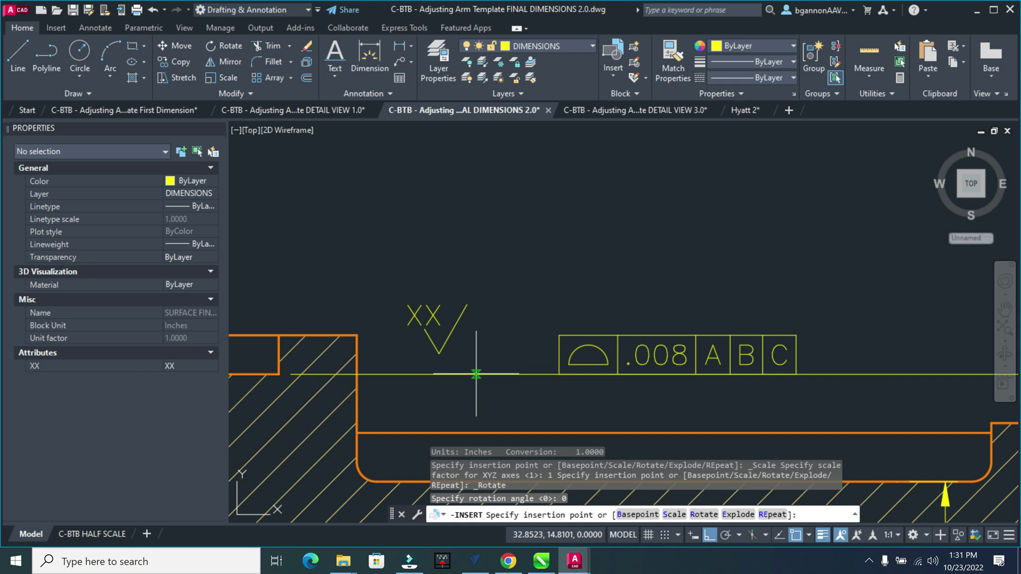
pyautogui.keyDown('shift'); pyautogui.rightClick(478, 375); pyautogui.keyUp('shift')
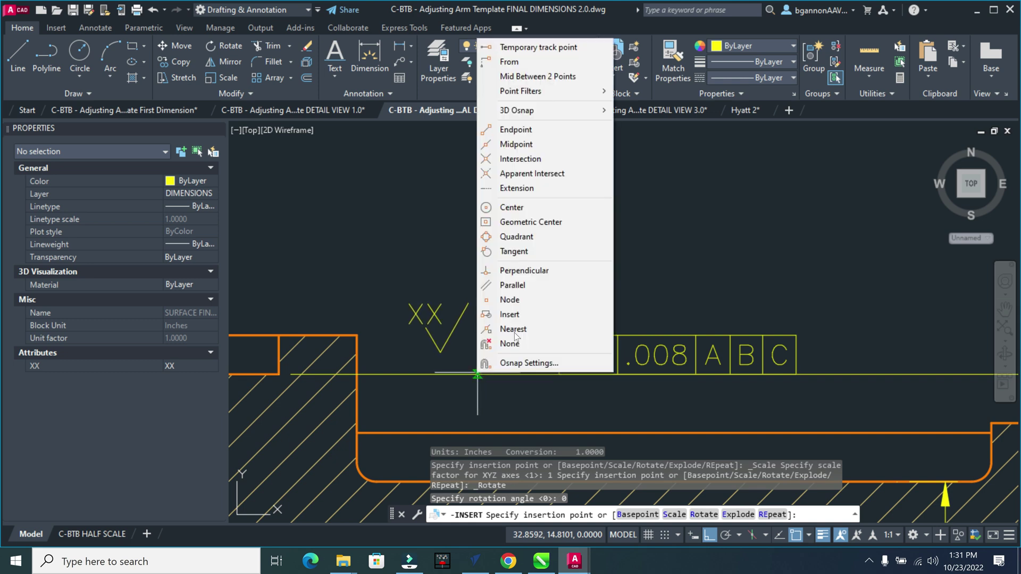
pyautogui.click(513, 329)
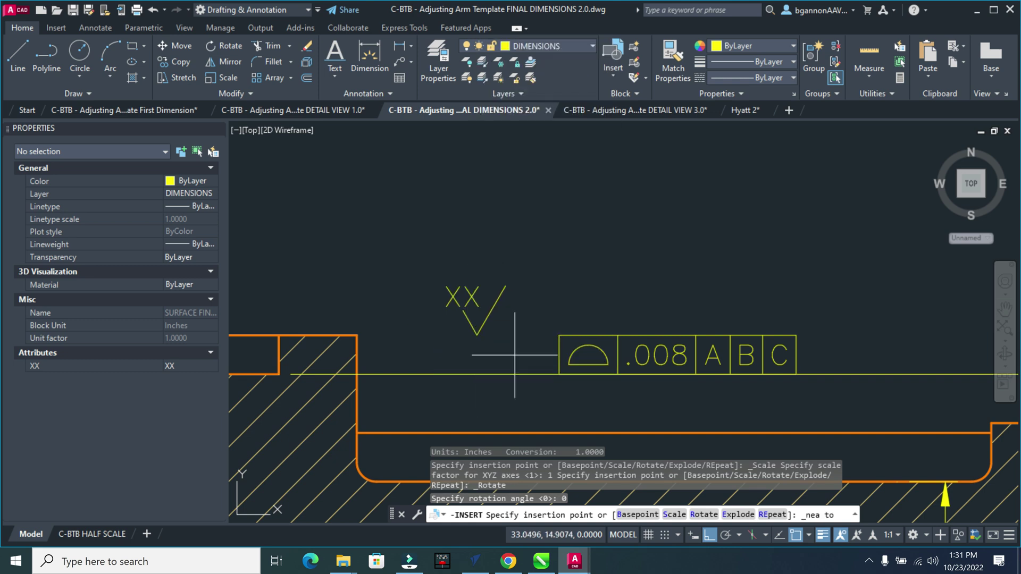
pyautogui.click(479, 374)
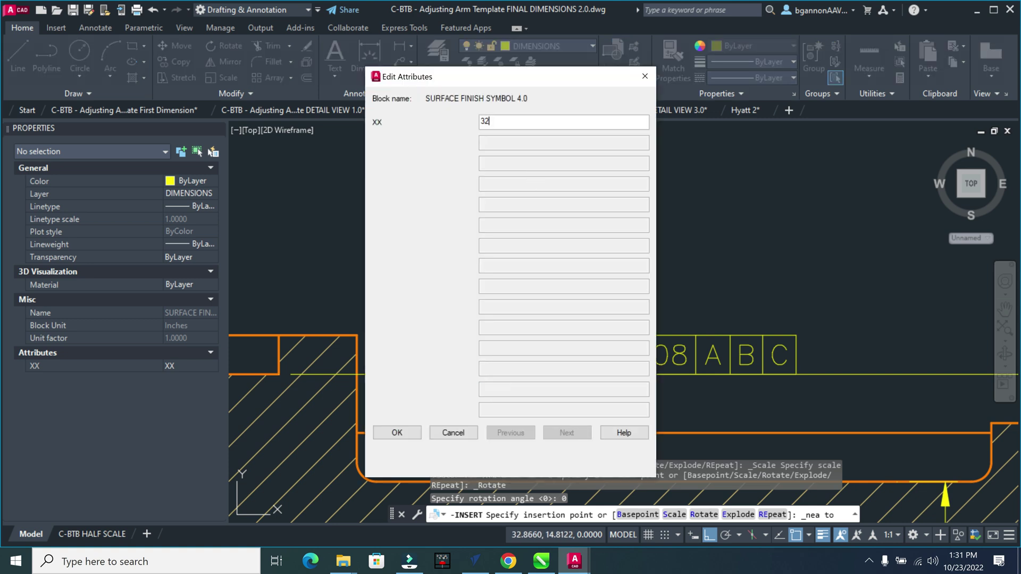
pyautogui.click(397, 432)
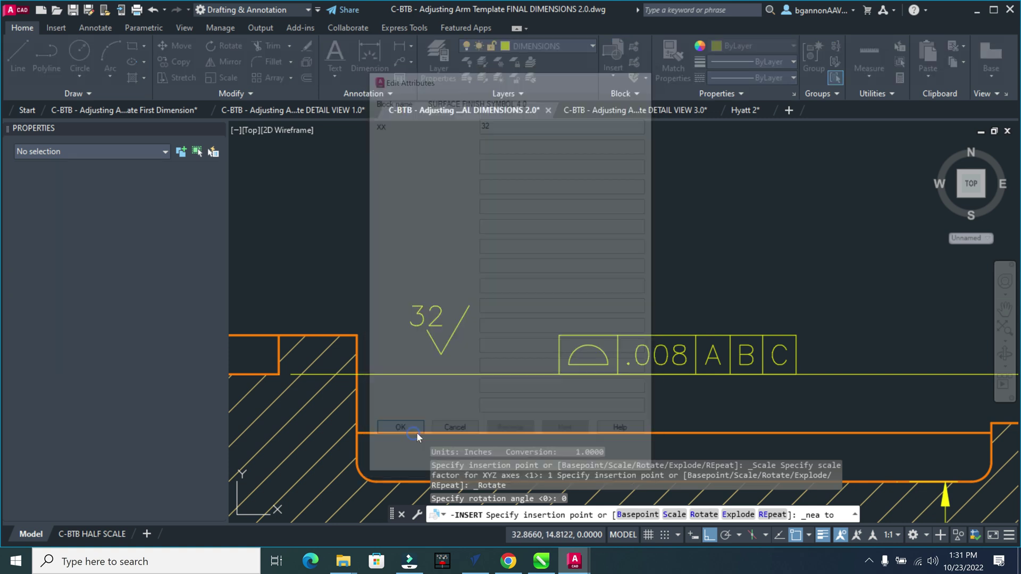
# - Start a MOVE on the new 32 mark, then cancel it, leaving the symbol in place
pyautogui.click(441, 351)
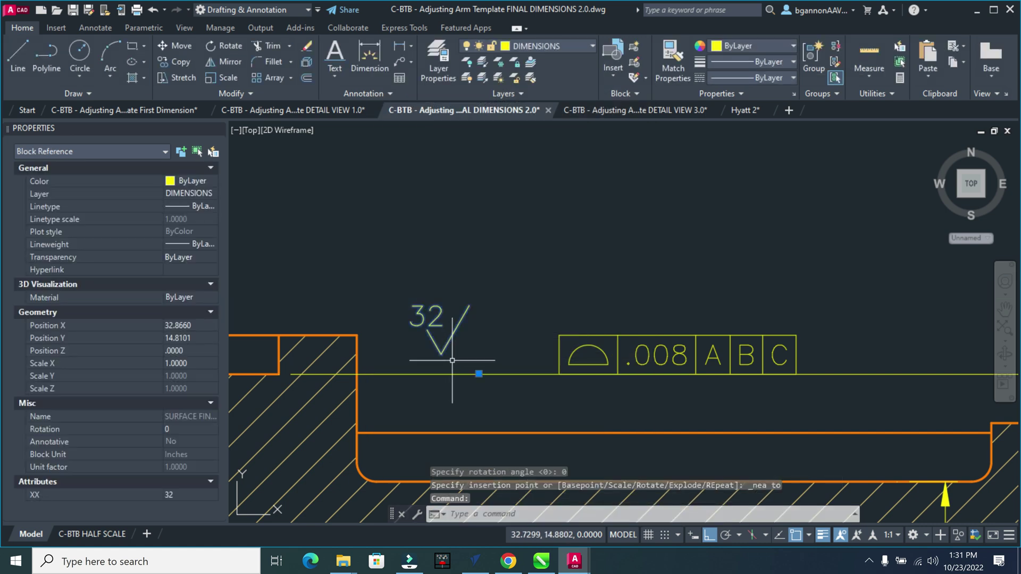
pyautogui.write('m')
pyautogui.press('Return')
pyautogui.click(441, 354)
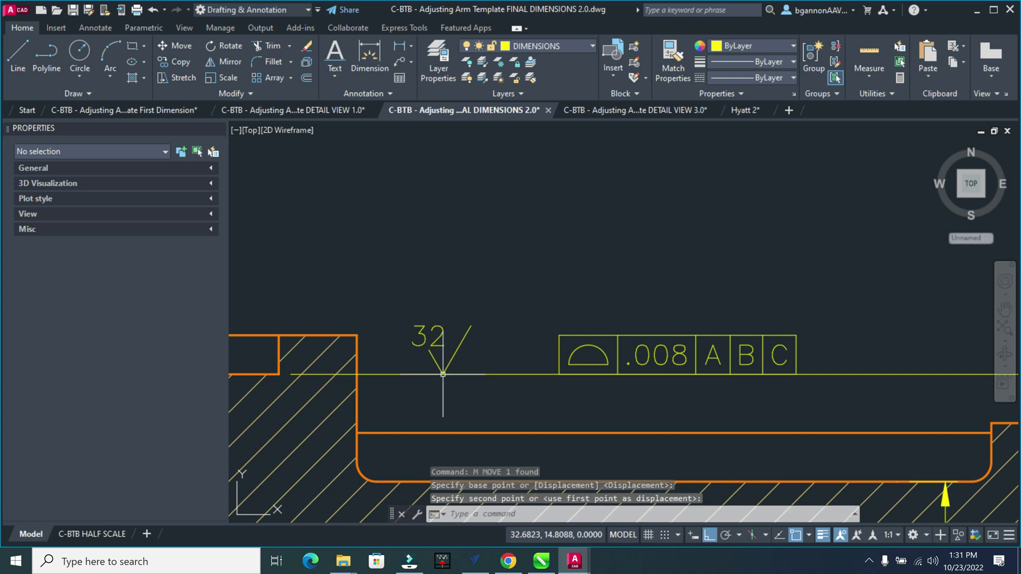
pyautogui.press('Escape')
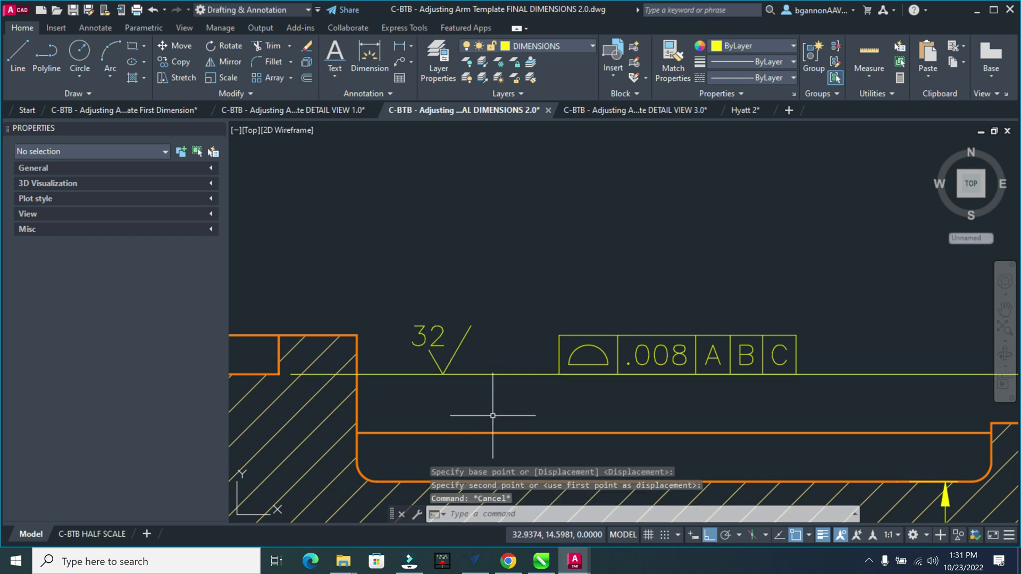
pyautogui.click(615, 76)
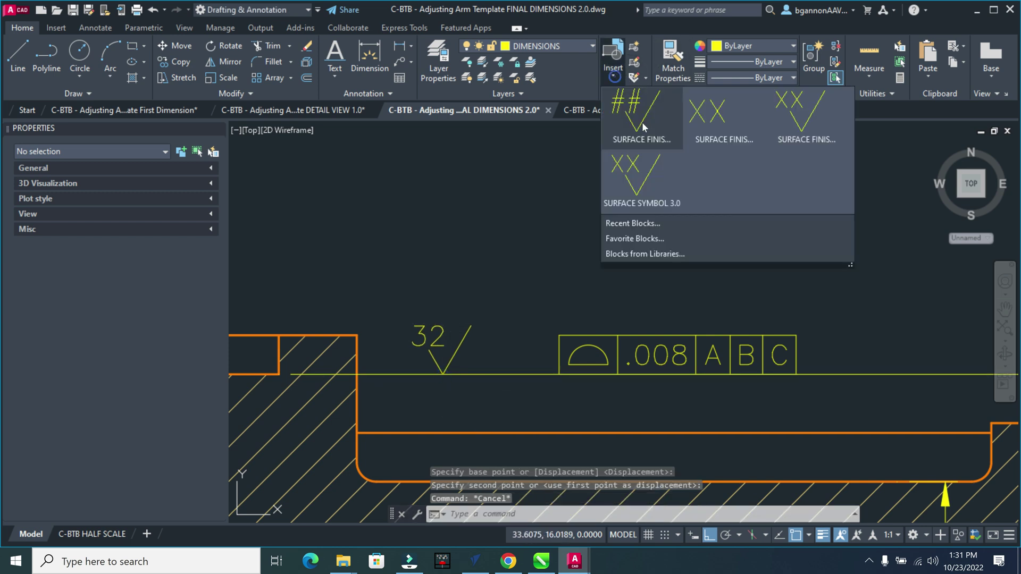
pyautogui.click(785, 119)
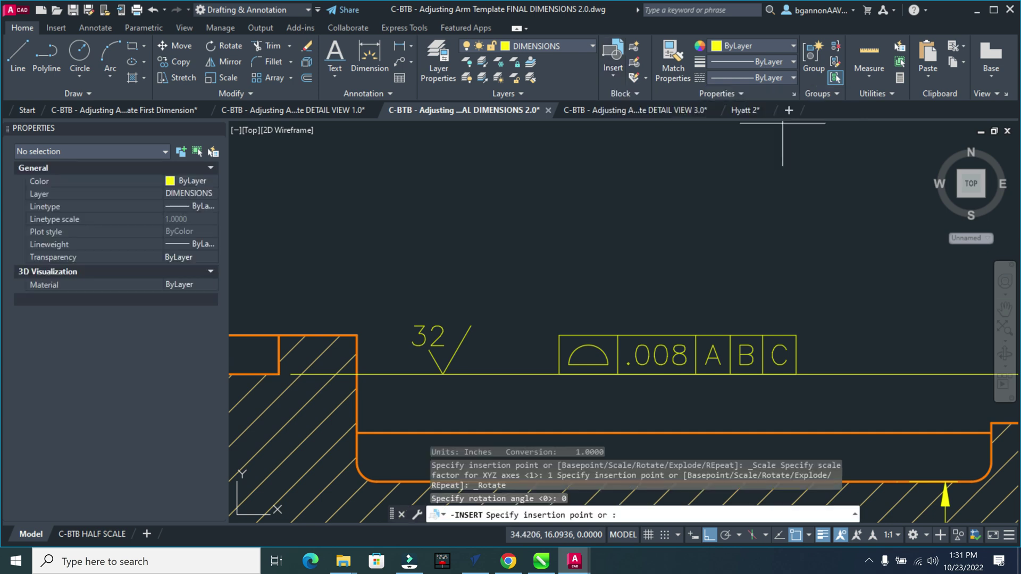
pyautogui.scroll(-4, 527, 367)
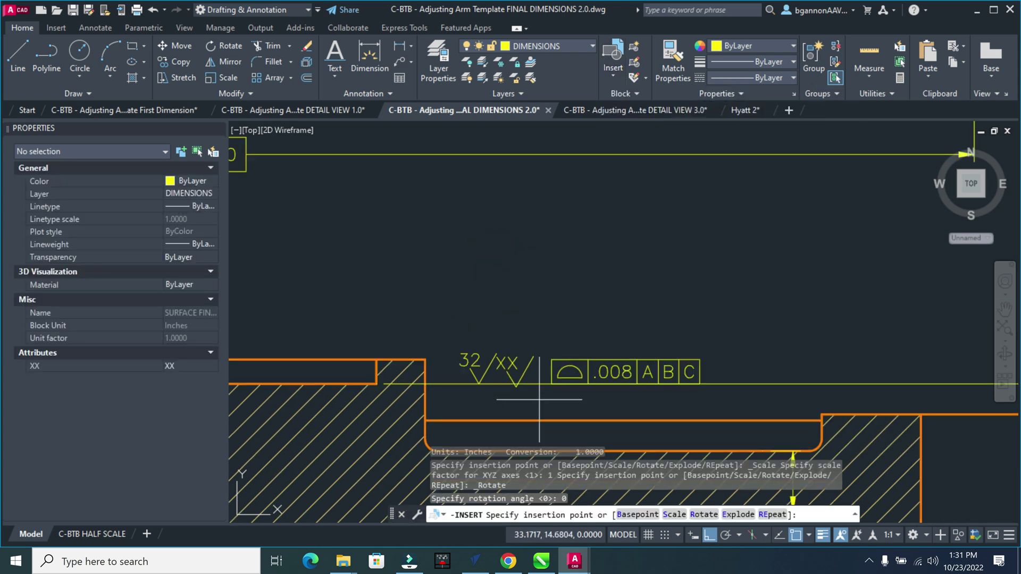
pyautogui.scroll(2, 553, 355)
pyautogui.scroll(-3, 553, 355)
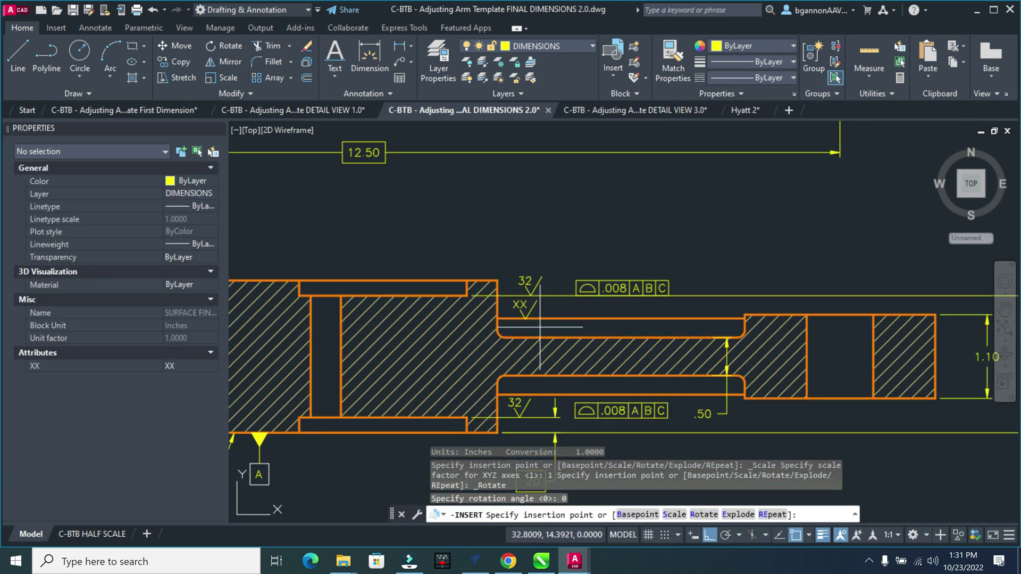
pyautogui.click(785, 242)
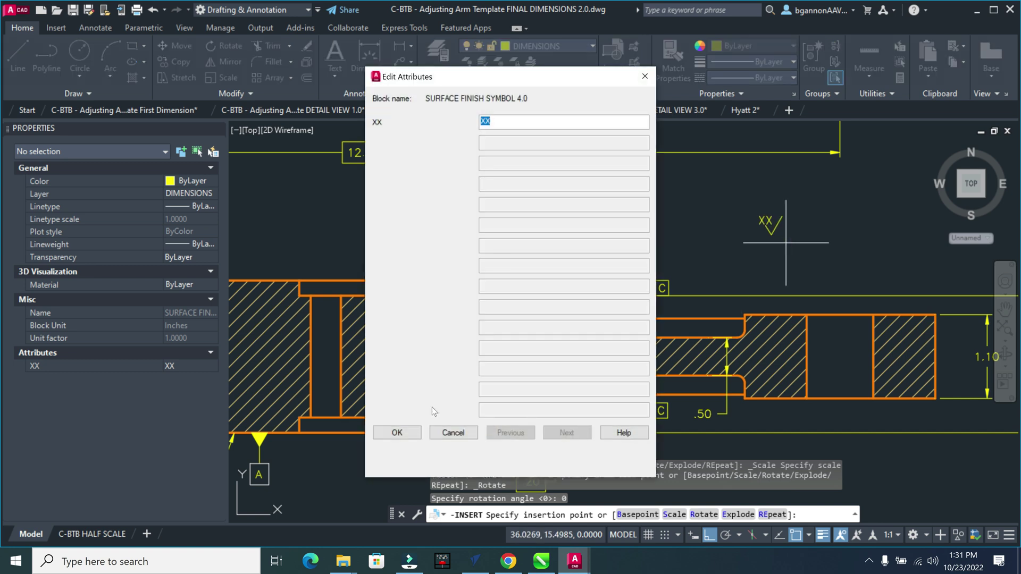
pyautogui.click(397, 433)
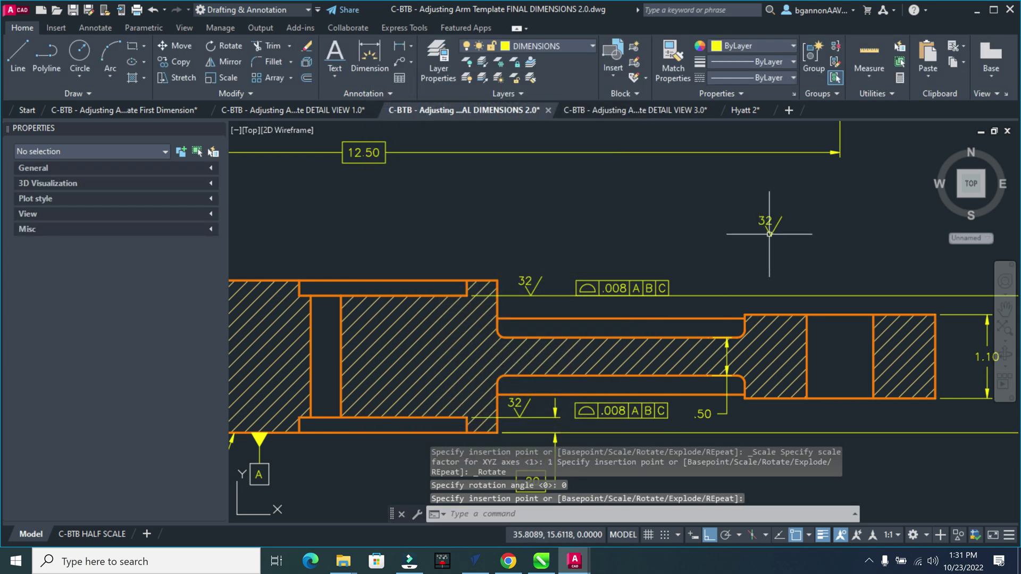
pyautogui.press('Escape')
pyautogui.write('m')
pyautogui.press('Return')
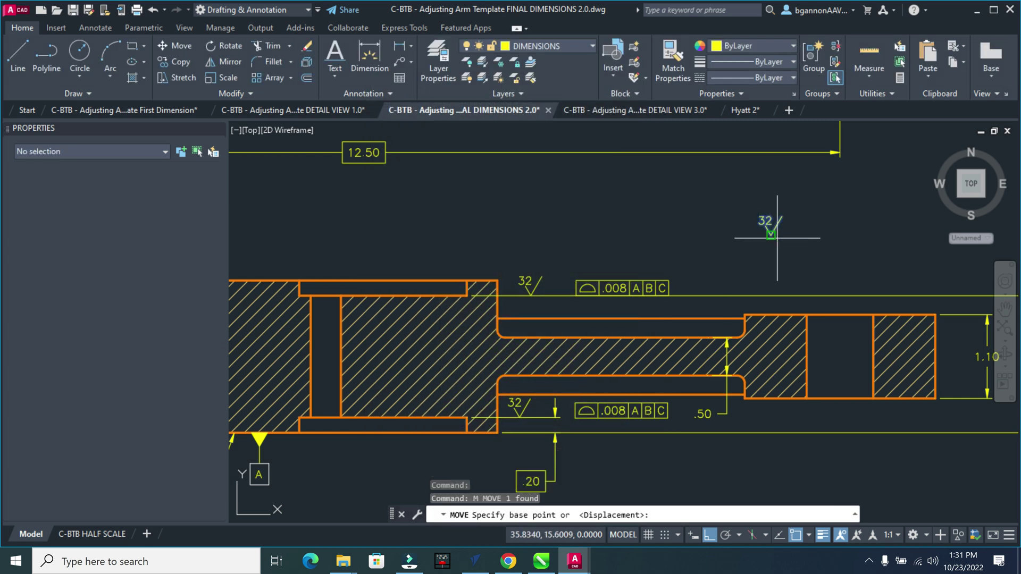
pyautogui.click(771, 235)
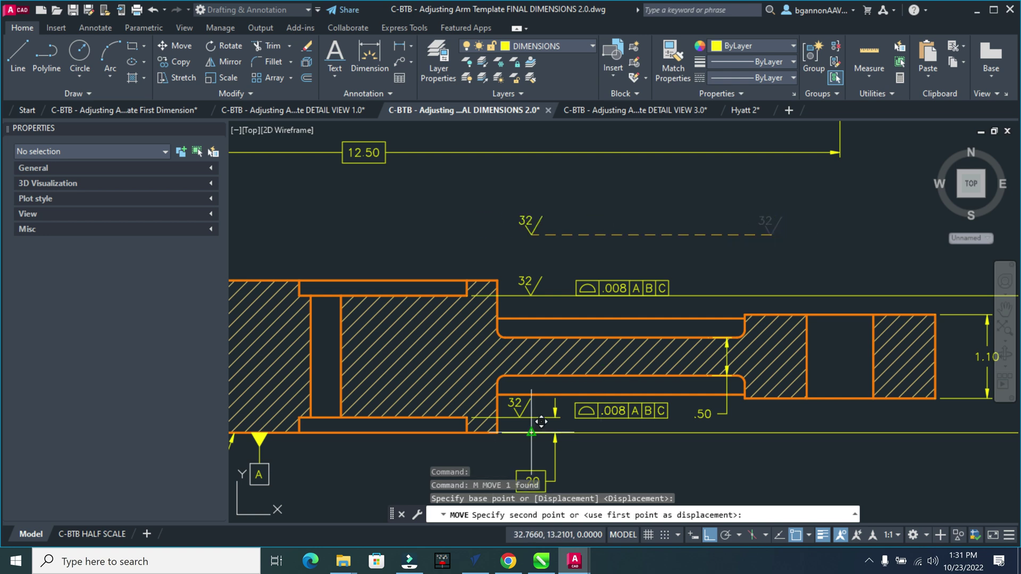
pyautogui.press('Escape')
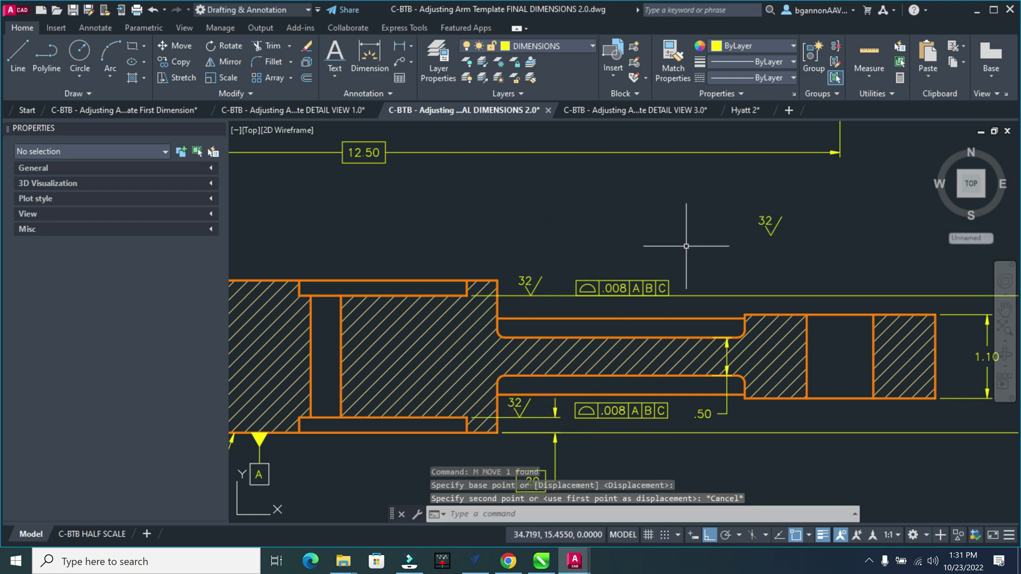
pyautogui.click(764, 225)
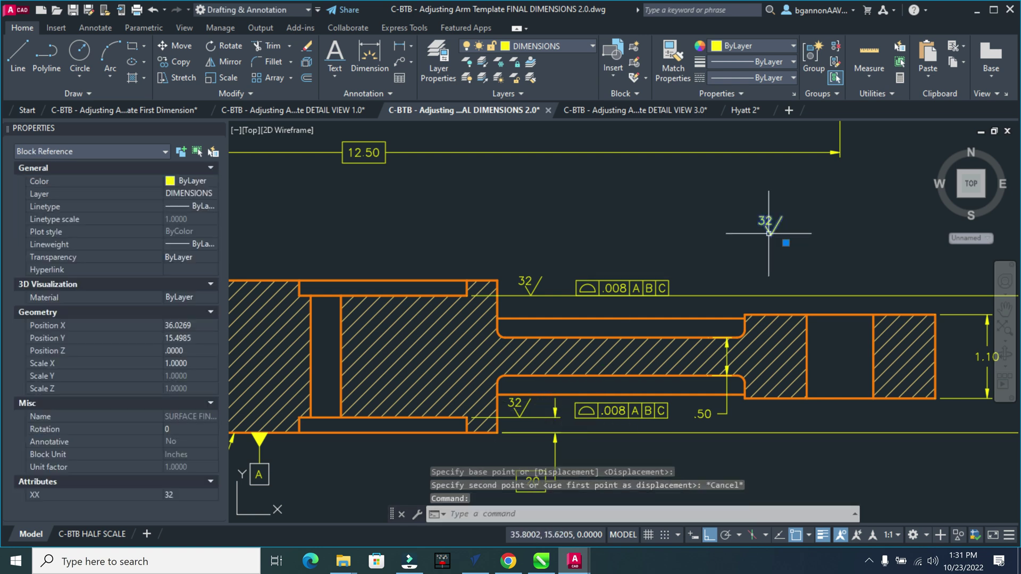
pyautogui.press('Delete')
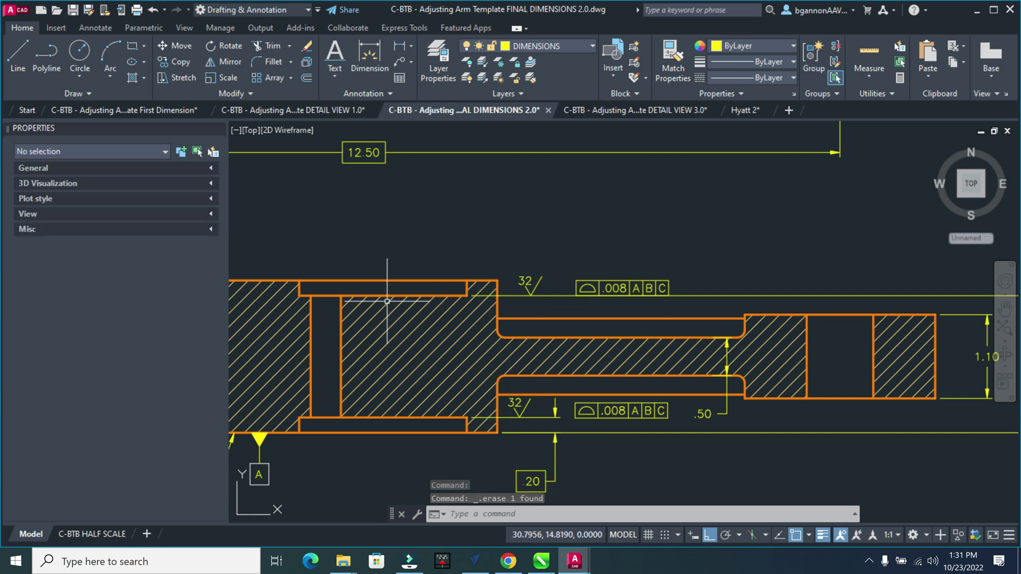
# - On the C-BTB HALF SCALE layout, zoom in and select the 16 finish symbol
pyautogui.click(100, 534)
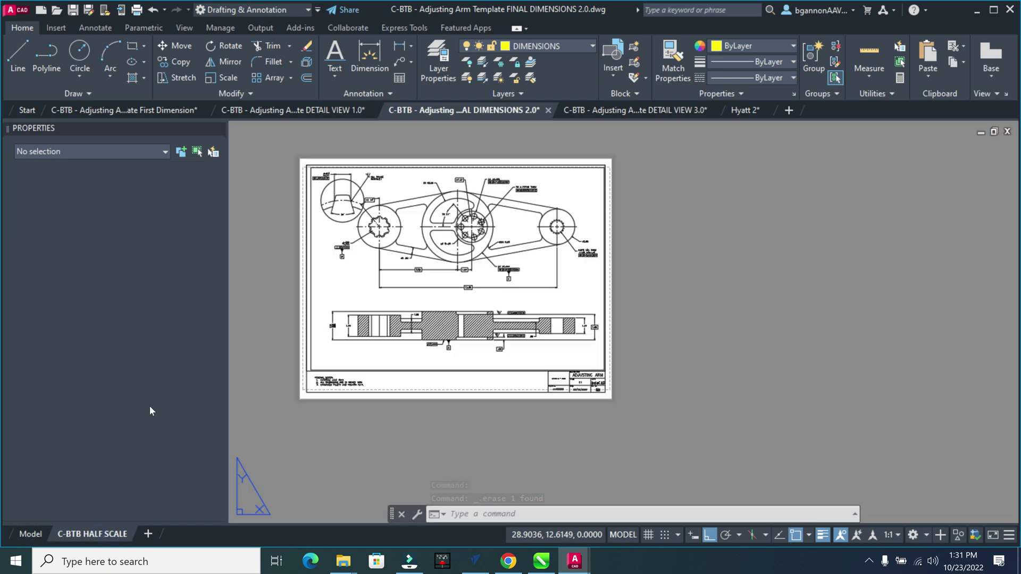
pyautogui.scroll(5, 372, 175)
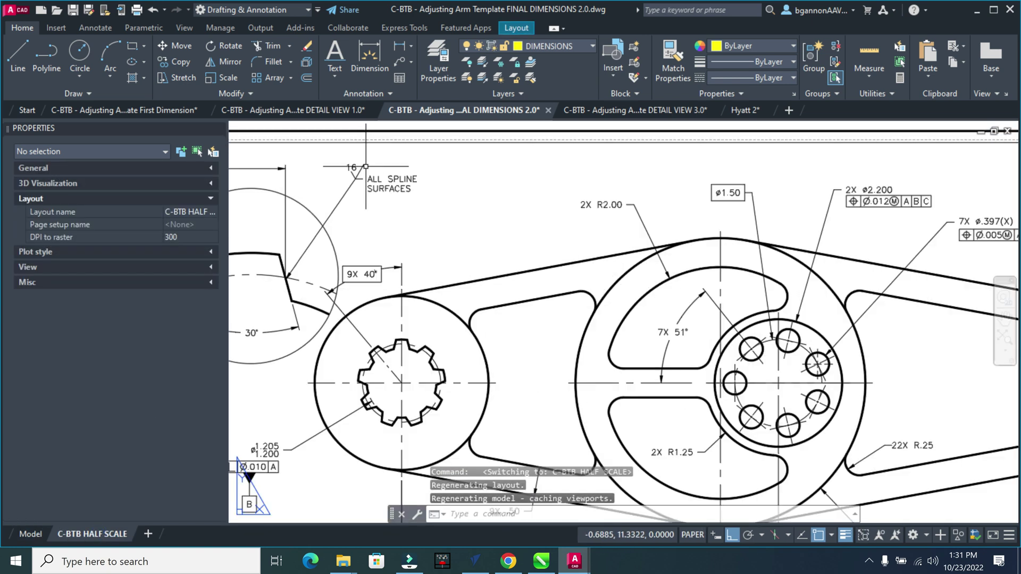
pyautogui.scroll(4, 350, 163)
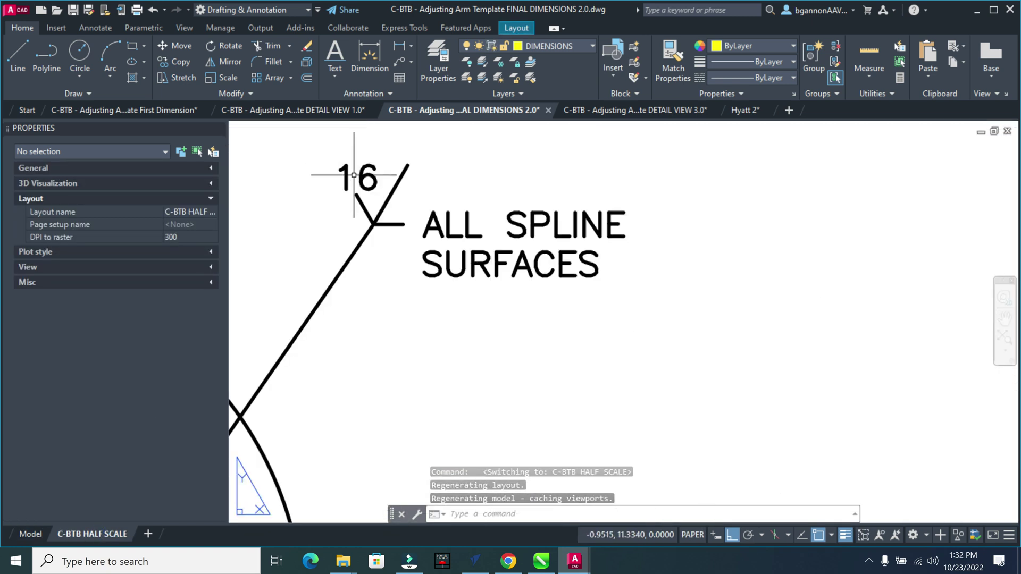
pyautogui.click(369, 216)
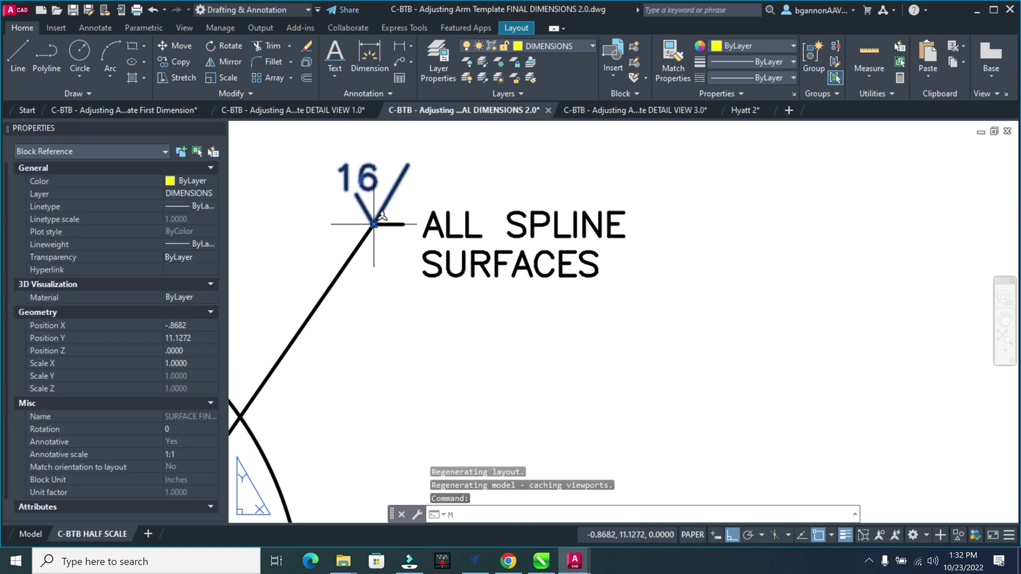
# - Move the 16 symbol onto the ALL SPLINE SURFACES leader's shoulder, then zoom back out
pyautogui.press('Return')
pyautogui.click(376, 220)
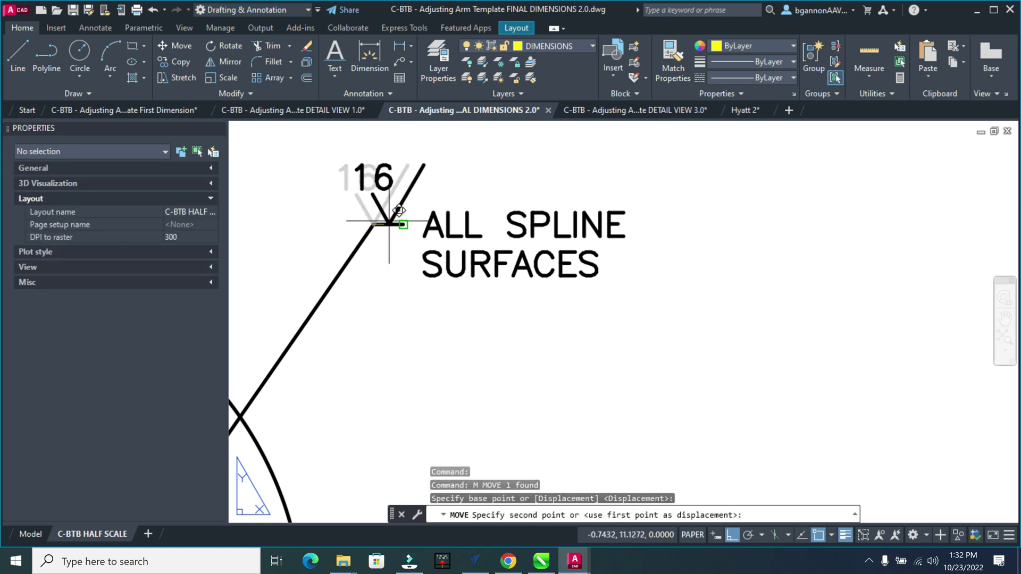
pyautogui.keyDown('shift'); pyautogui.rightClick(389, 222); pyautogui.keyUp('shift')
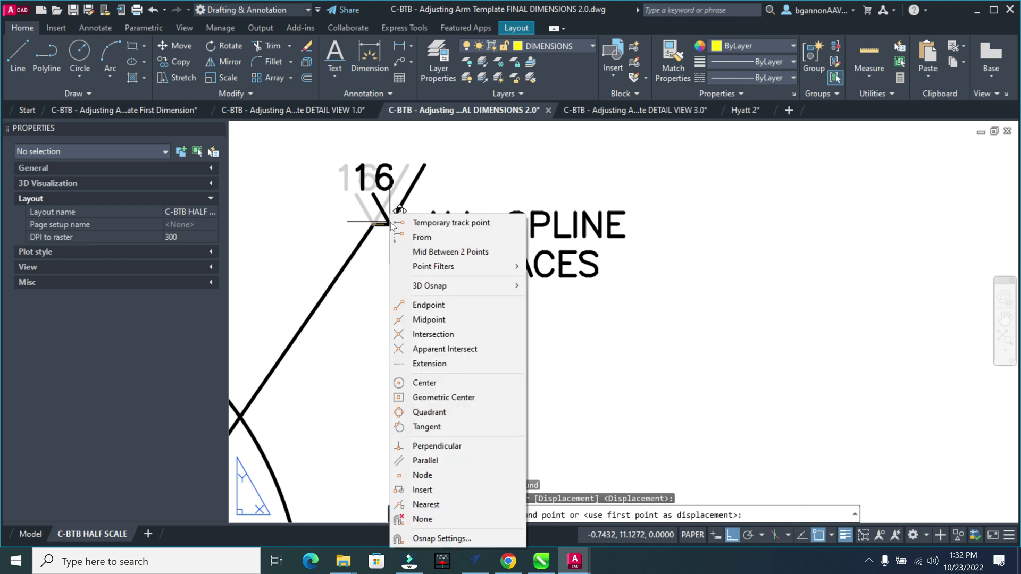
pyautogui.click(446, 320)
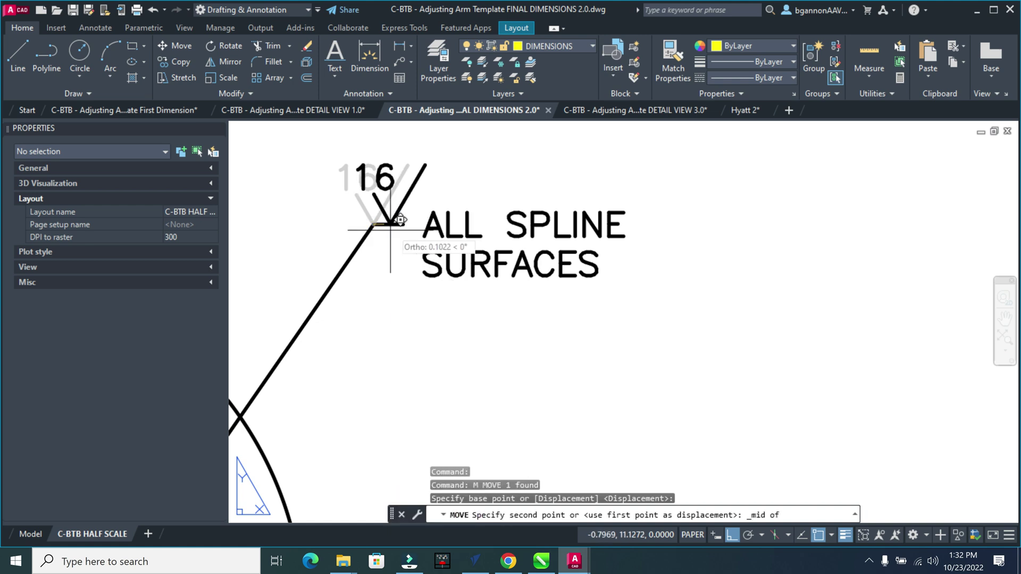
pyautogui.scroll(4, 383, 229)
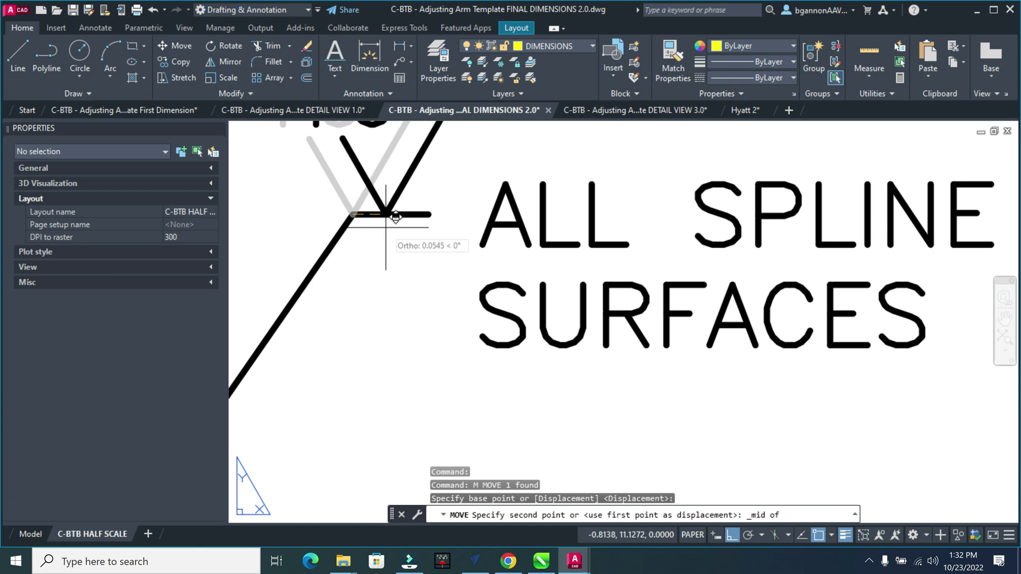
pyautogui.click(388, 226)
pyautogui.click(389, 223)
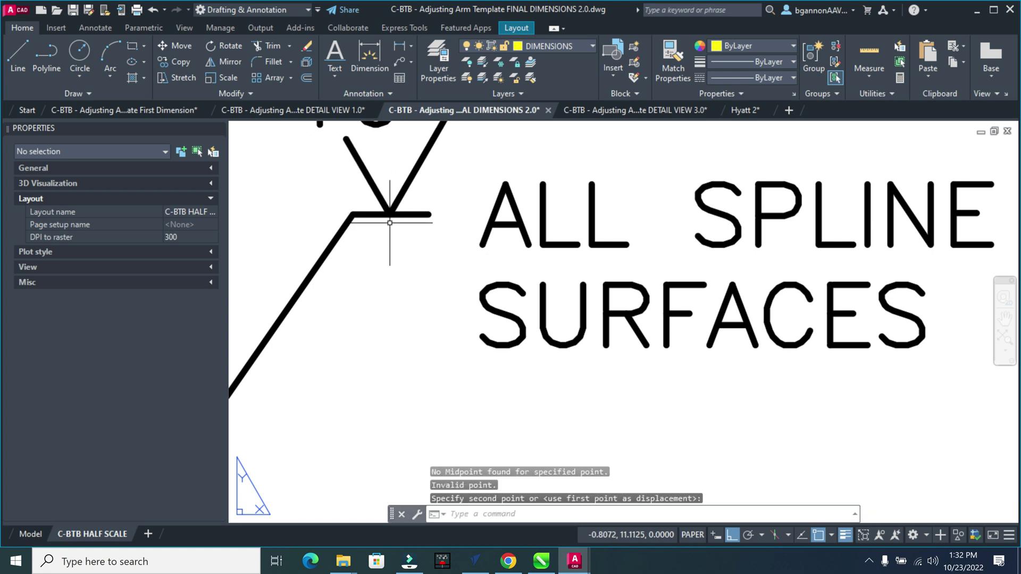
pyautogui.scroll(-3, 415, 277)
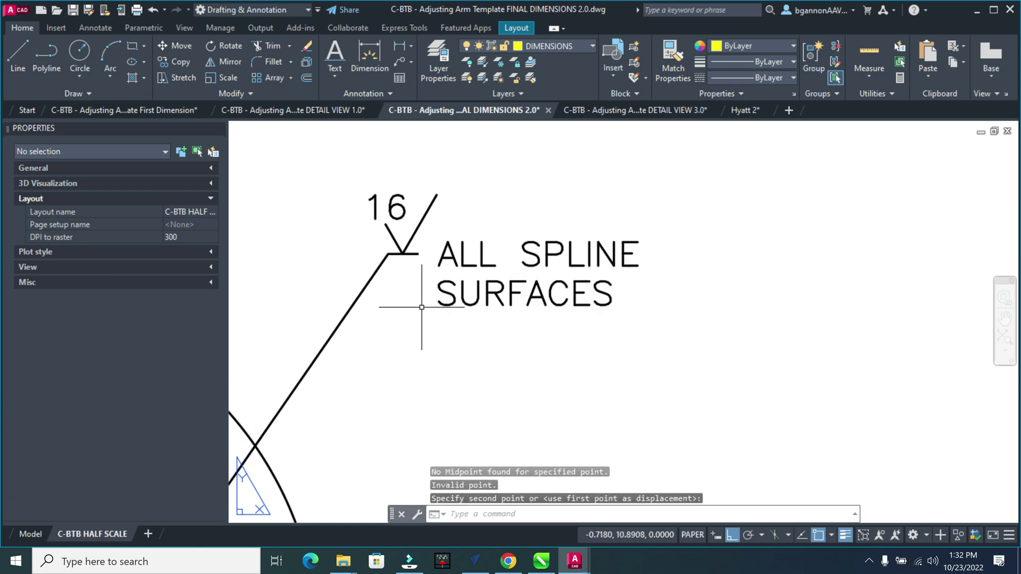
pyautogui.scroll(-3, 422, 307)
pyautogui.scroll(-3, 411, 339)
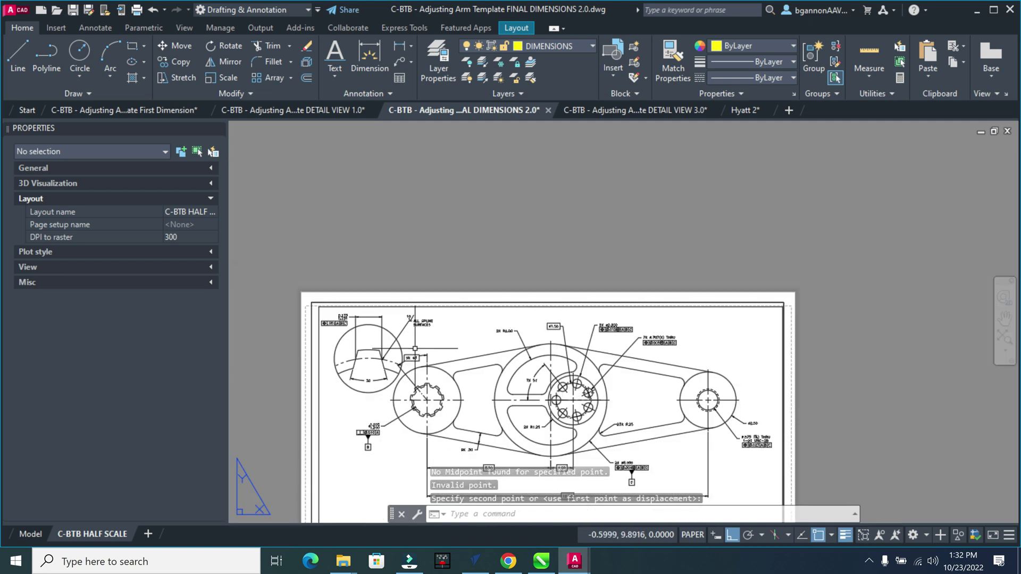